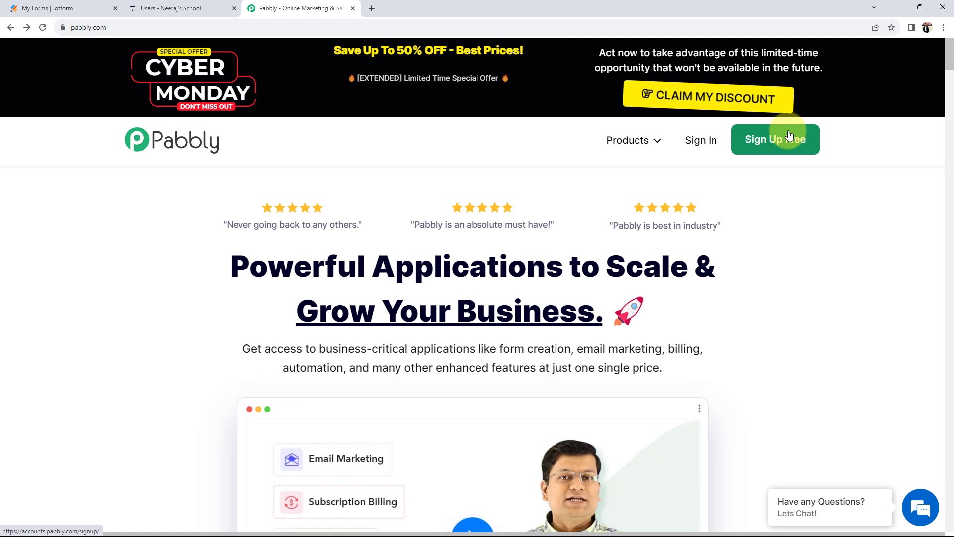
# - Sign in, open Pabbly Connect from the apps list, and start a new workflow
pyautogui.click(701, 141)
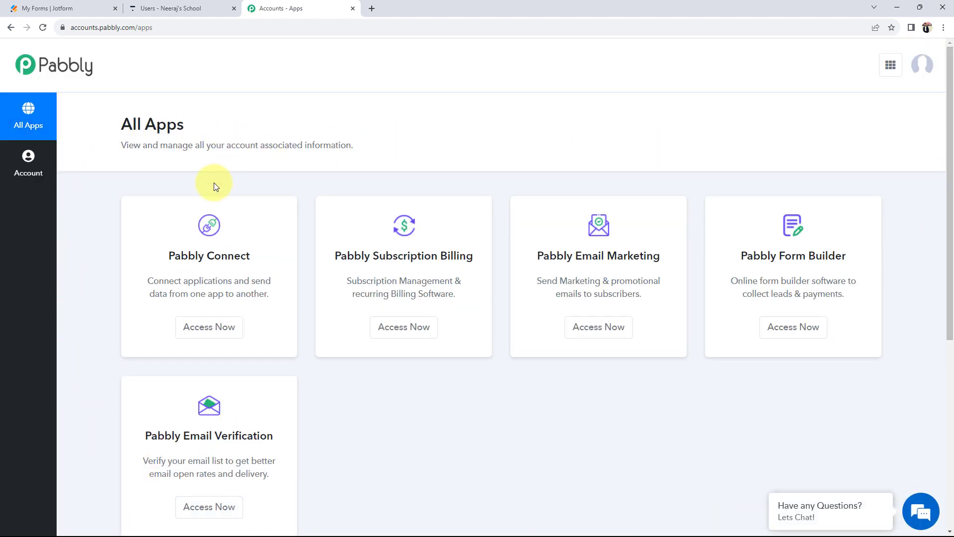
pyautogui.moveTo(168, 256); pyautogui.dragTo(264, 263)
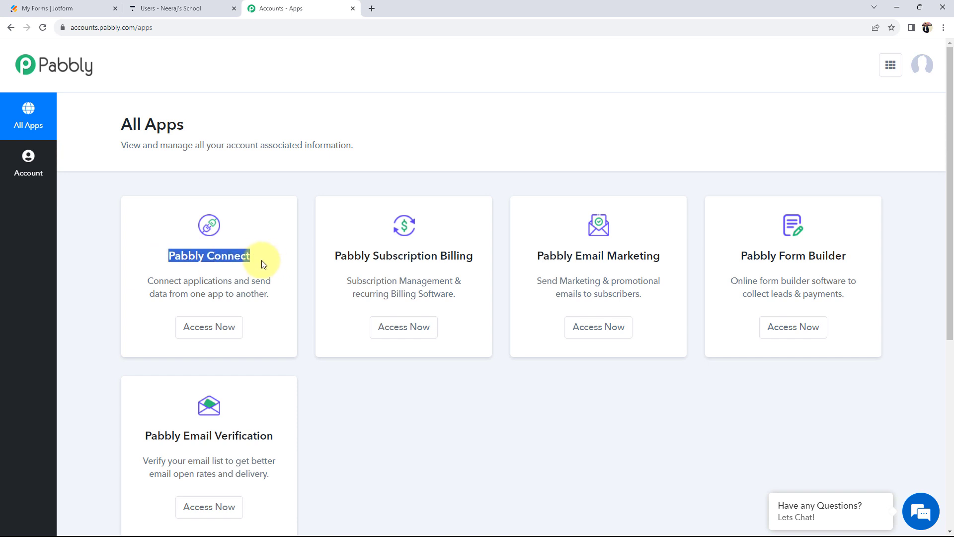
pyautogui.click(208, 327)
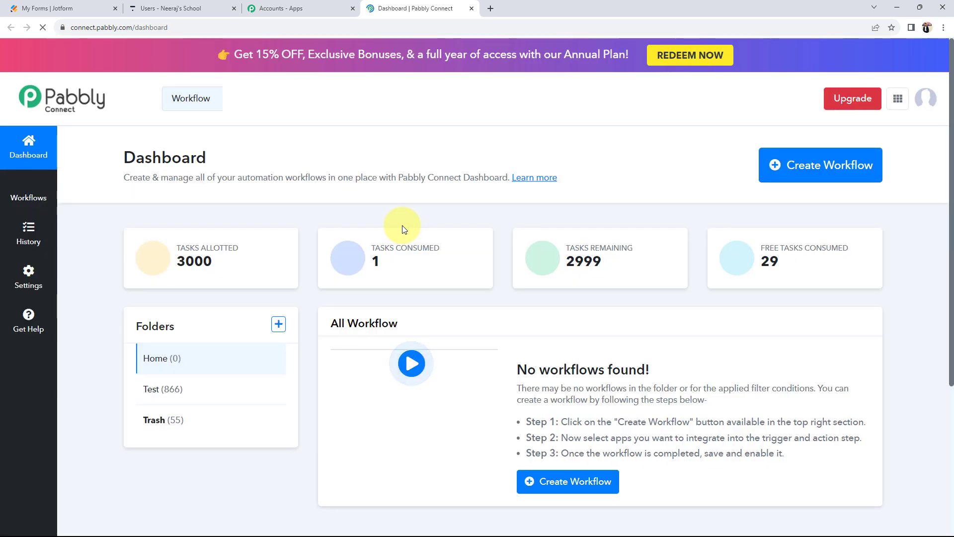
pyautogui.moveTo(122, 157); pyautogui.dragTo(218, 160)
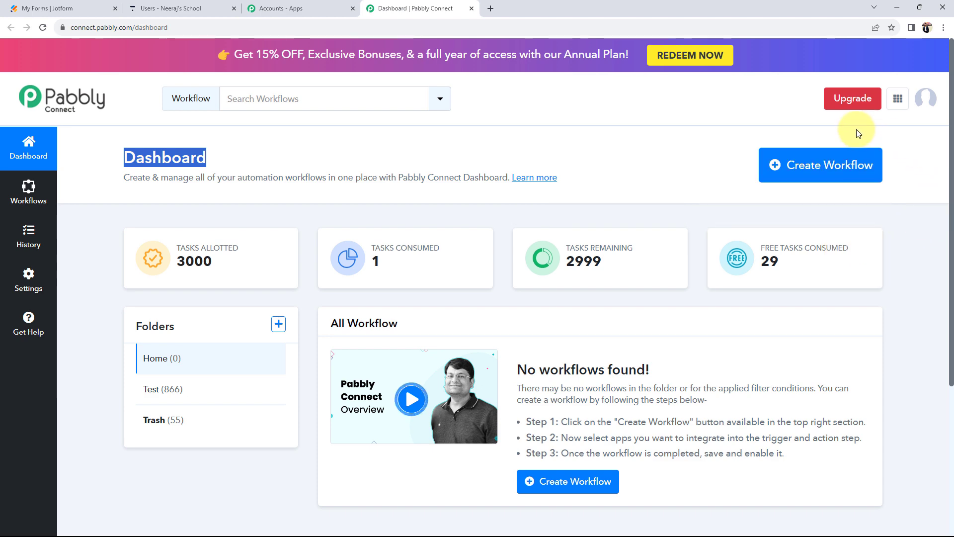
pyautogui.click(817, 183)
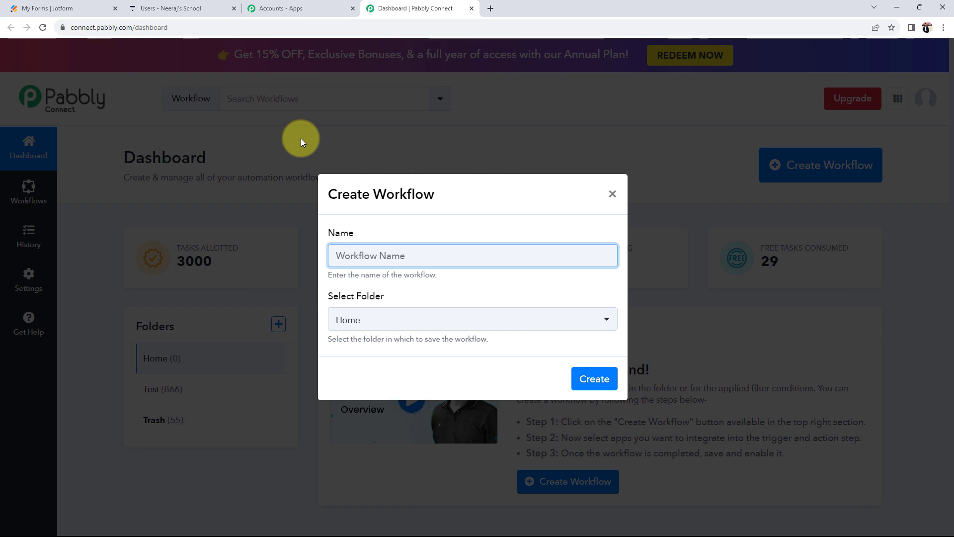
# - Create the workflow 'How to Create User in Thinkific from Webhook Response' in the Home folder
pyautogui.write('How to Create User in Thinkific from Webhook Response')
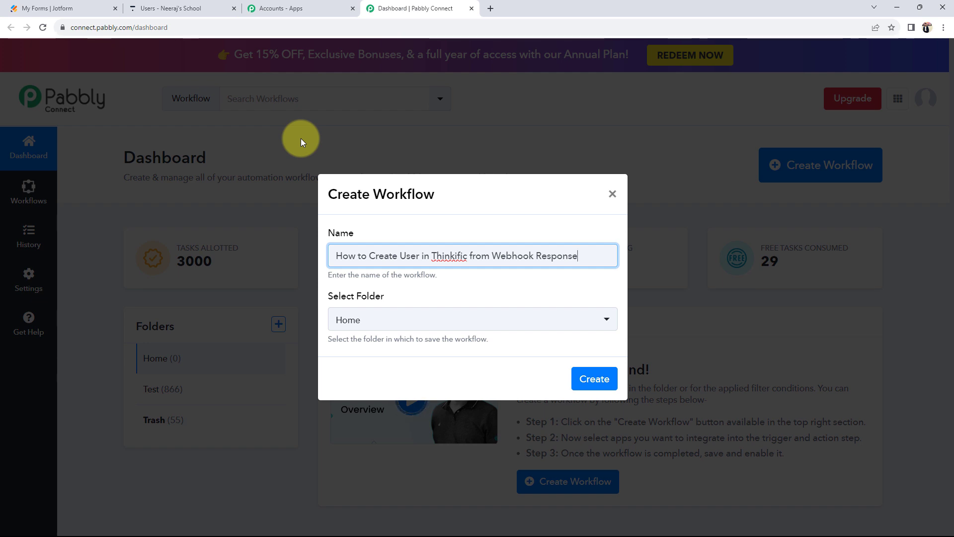
pyautogui.click(345, 319)
pyautogui.click(340, 379)
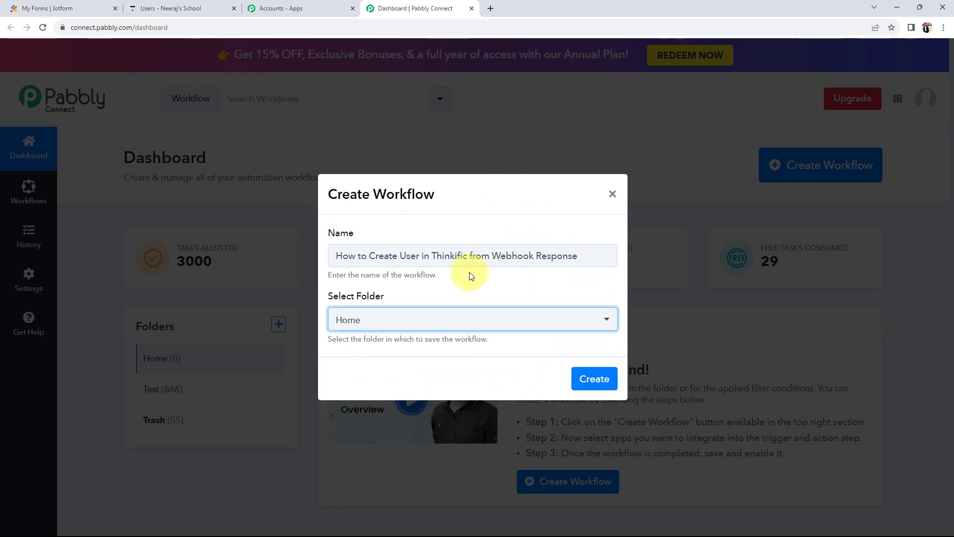
pyautogui.click(595, 379)
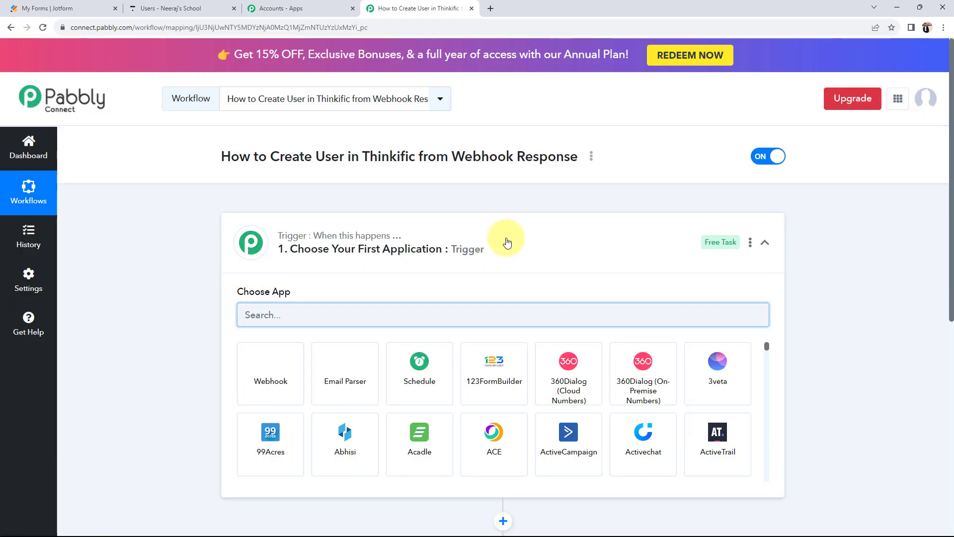
# - Glance at the Thinkific users list before setting up the trigger
pyautogui.click(505, 242)
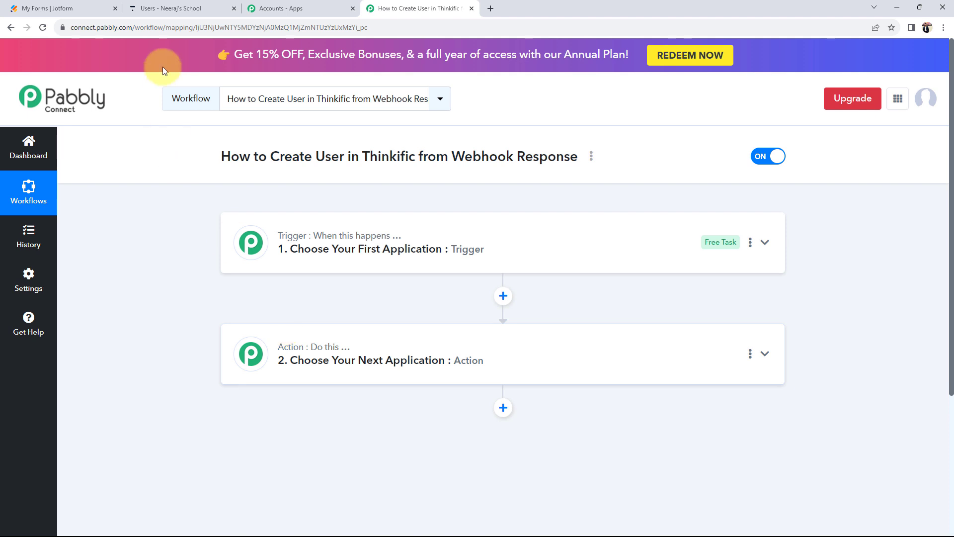
pyautogui.click(161, 8)
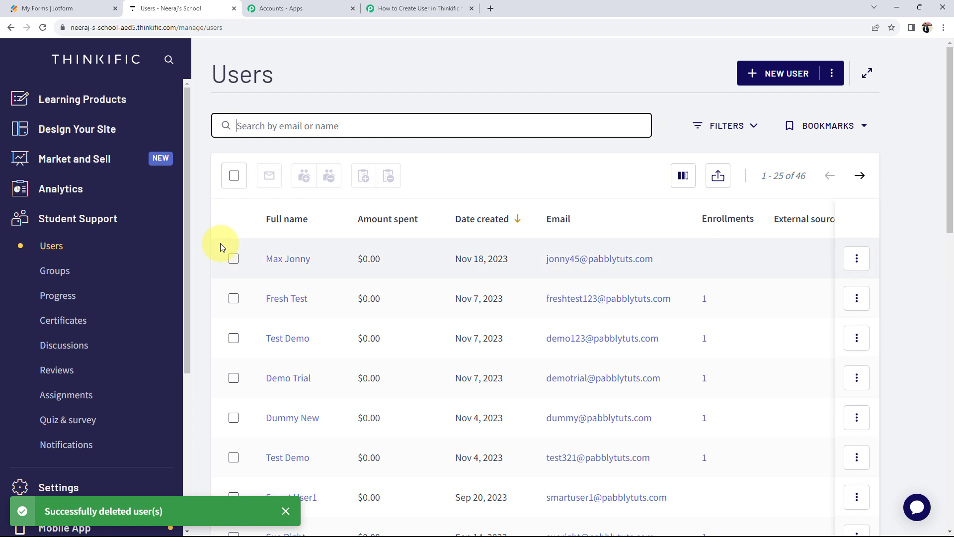
pyautogui.click(417, 8)
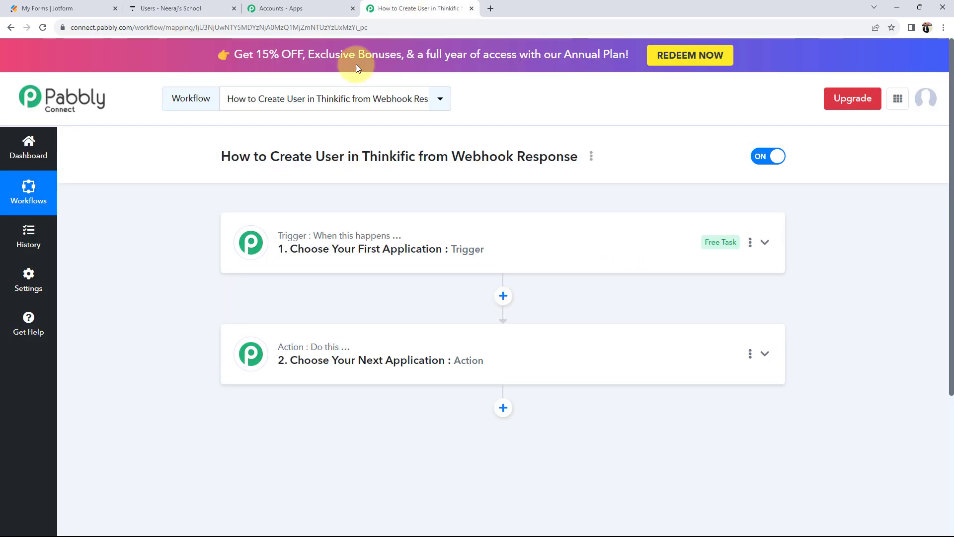
# - Search 'web' and set Webhook as the workflow's trigger app
pyautogui.click(288, 246)
pyautogui.click(283, 312)
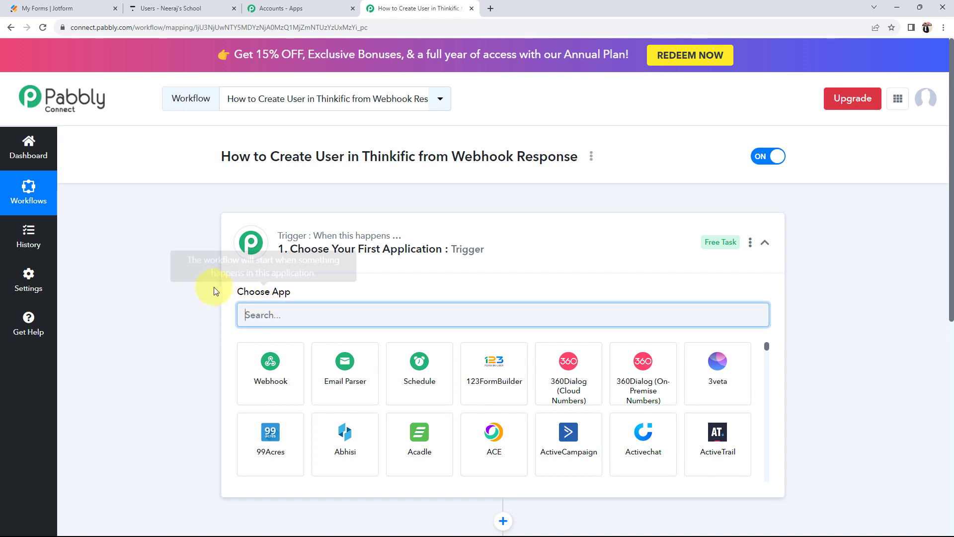
pyautogui.write('web')
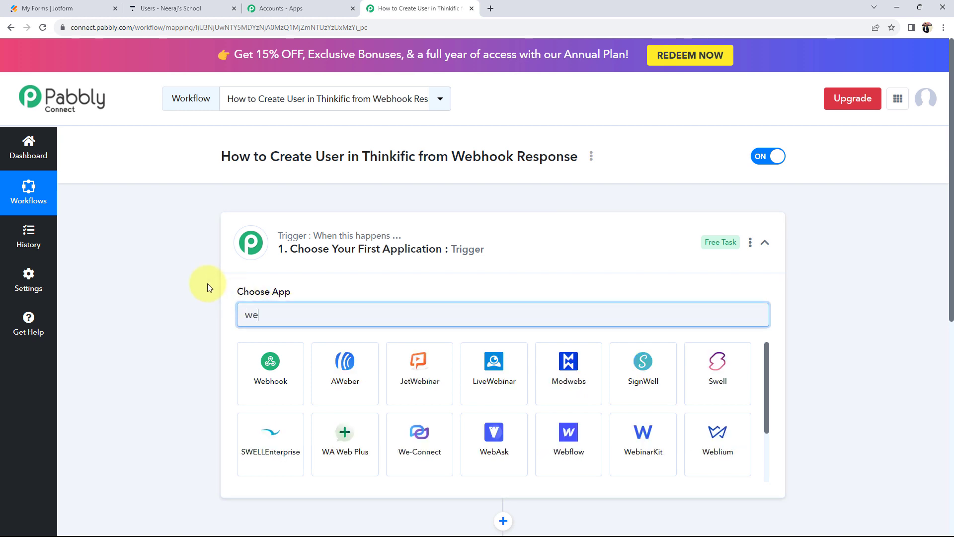
pyautogui.click(247, 361)
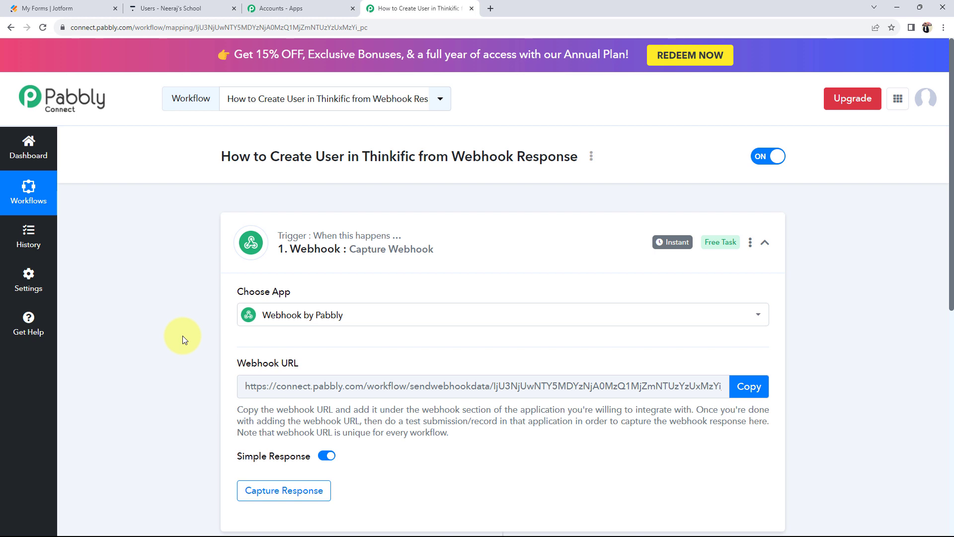
# - Look over the webhook URL and glance at the Jotform forms list
pyautogui.scroll(-1, 183, 335)
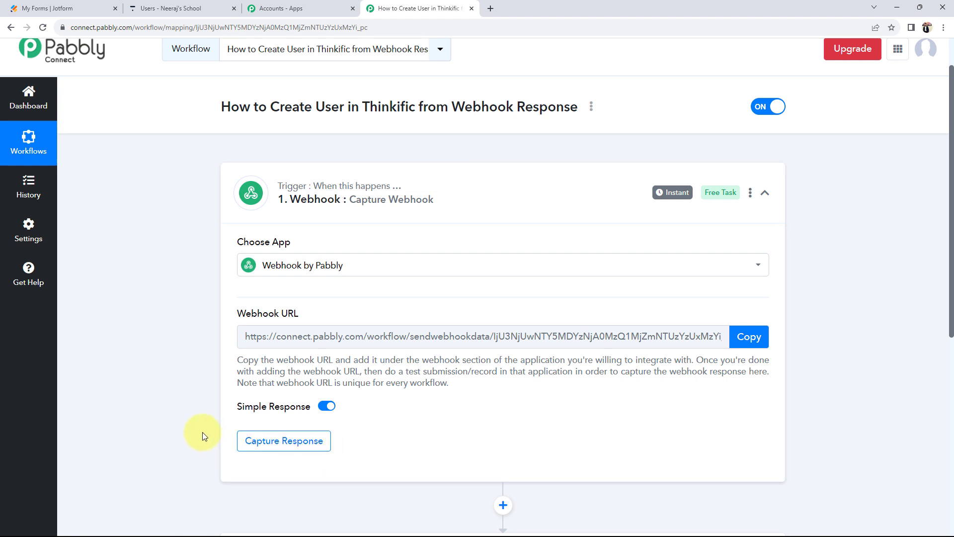
pyautogui.scroll(1, 202, 433)
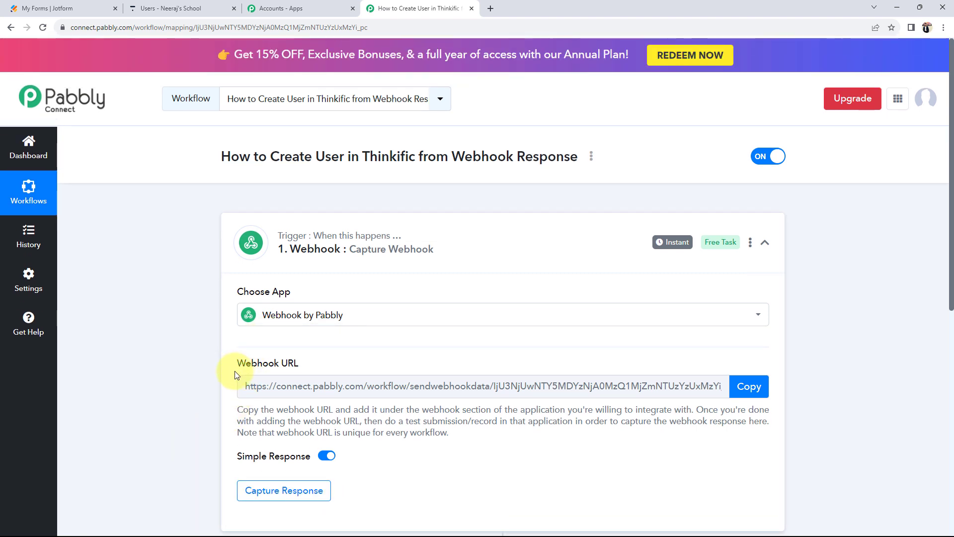
pyautogui.moveTo(238, 365); pyautogui.dragTo(291, 367)
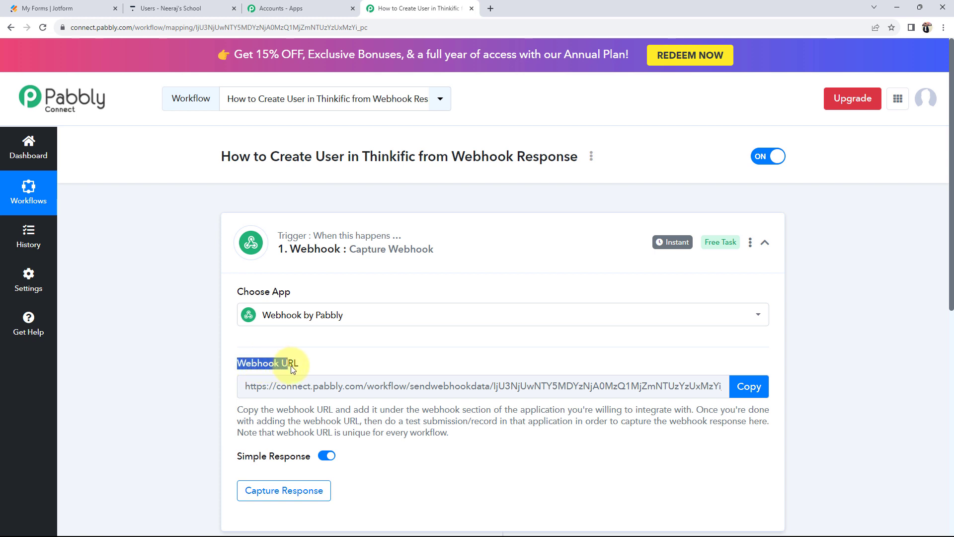
pyautogui.click(209, 359)
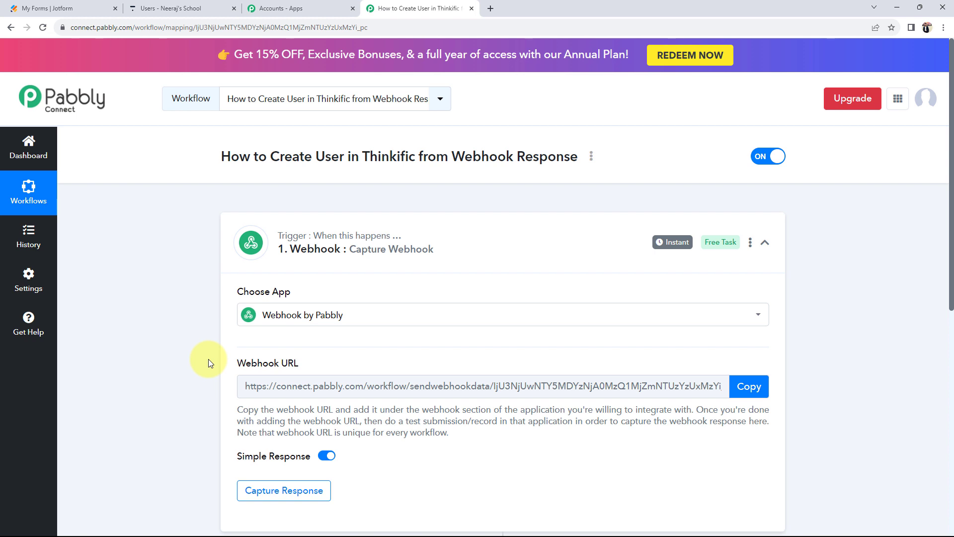
pyautogui.click(62, 8)
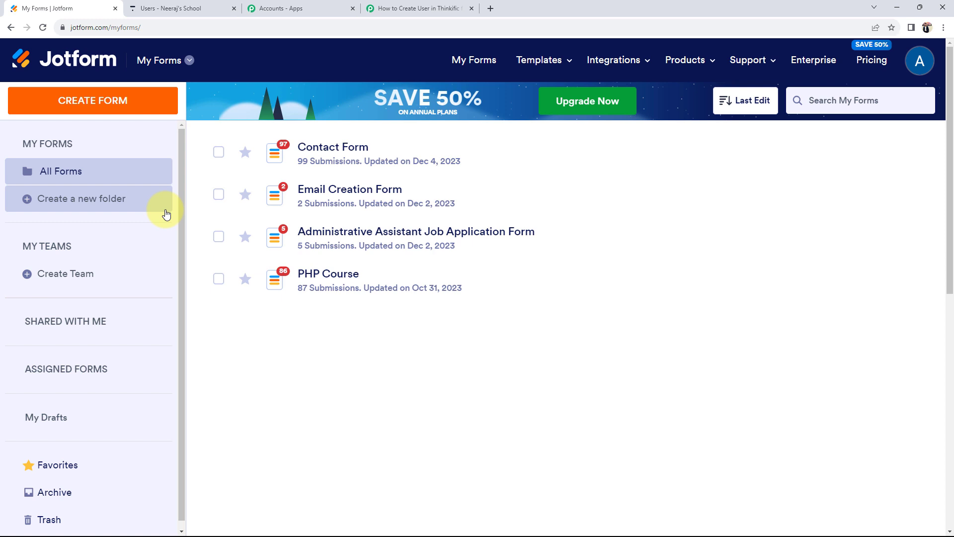
pyautogui.click(397, 8)
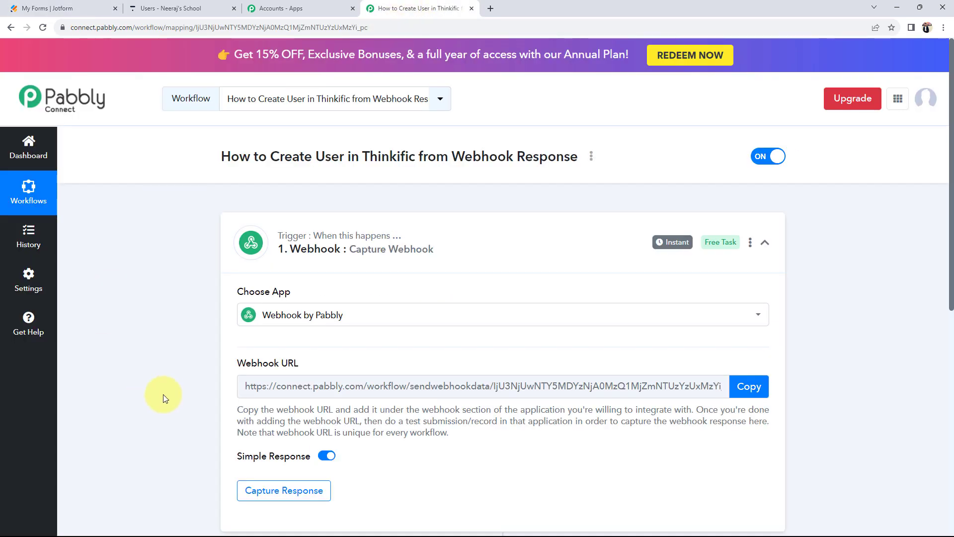
# - Copy the webhook URL, start capturing a response, and go to Jotform's forms list
pyautogui.scroll(-1, 165, 398)
pyautogui.moveTo(241, 318)
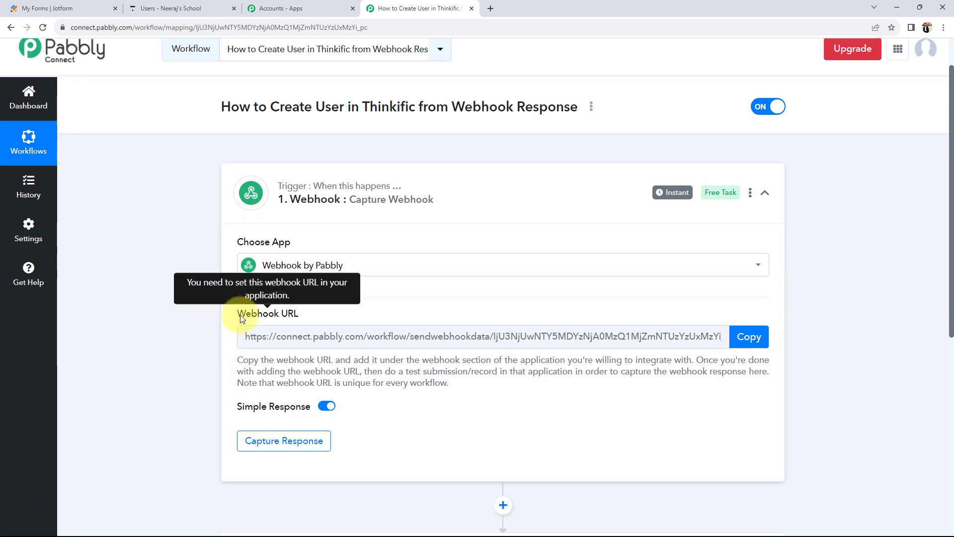
pyautogui.moveTo(239, 315); pyautogui.dragTo(291, 321)
pyautogui.click(239, 329)
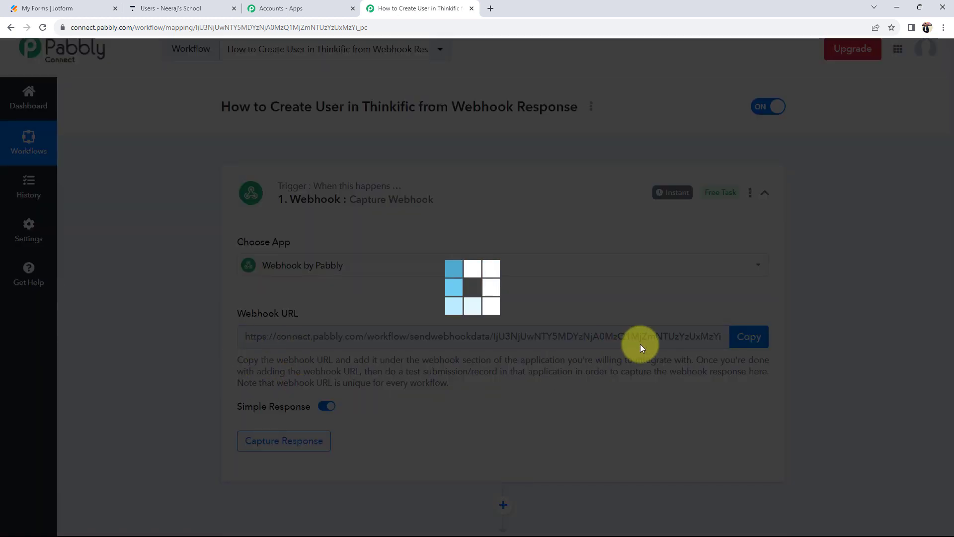
pyautogui.click(746, 336)
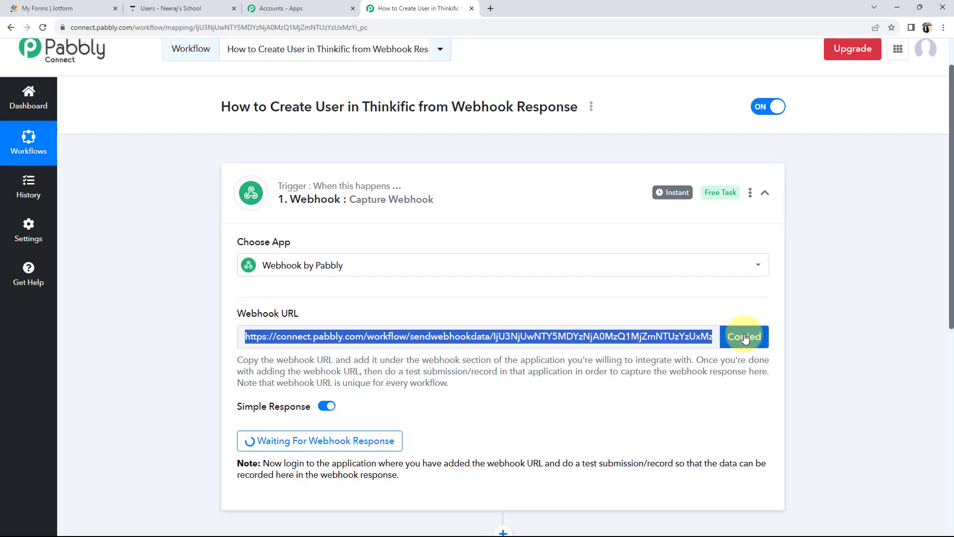
pyautogui.click(73, 9)
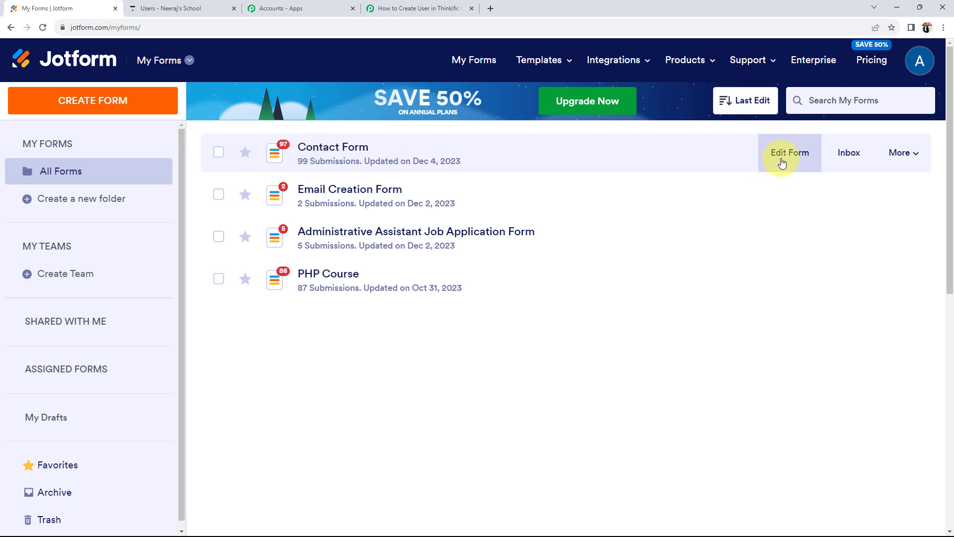
# - Open Jotform's Contact Form for editing and recheck the Pabbly webhook URL
pyautogui.click(786, 154)
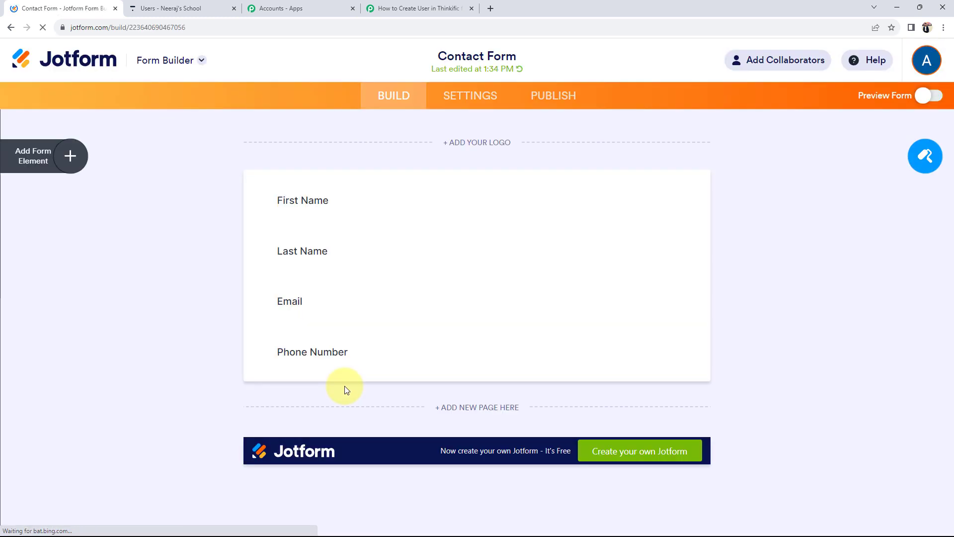
pyautogui.scroll(-2, 194, 361)
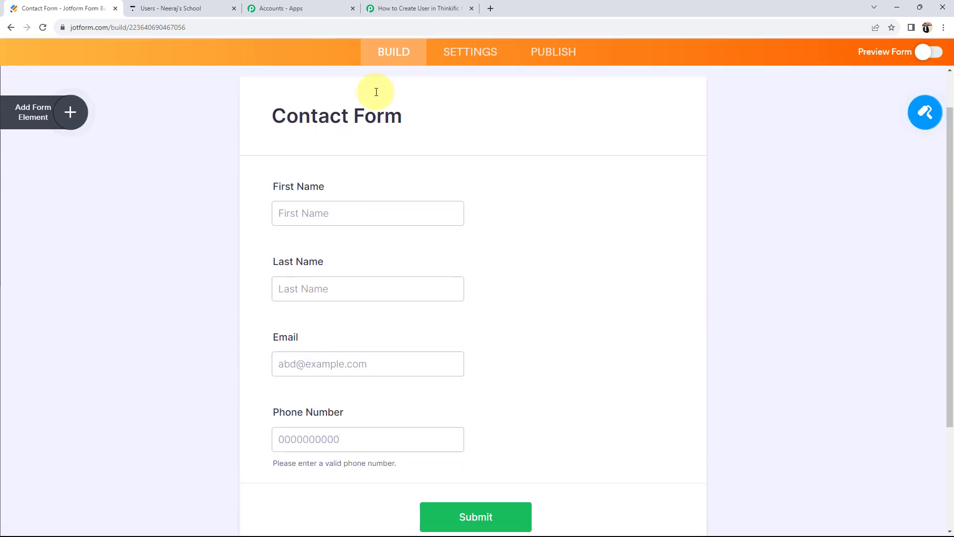
pyautogui.click(420, 8)
pyautogui.scroll(-1, 197, 436)
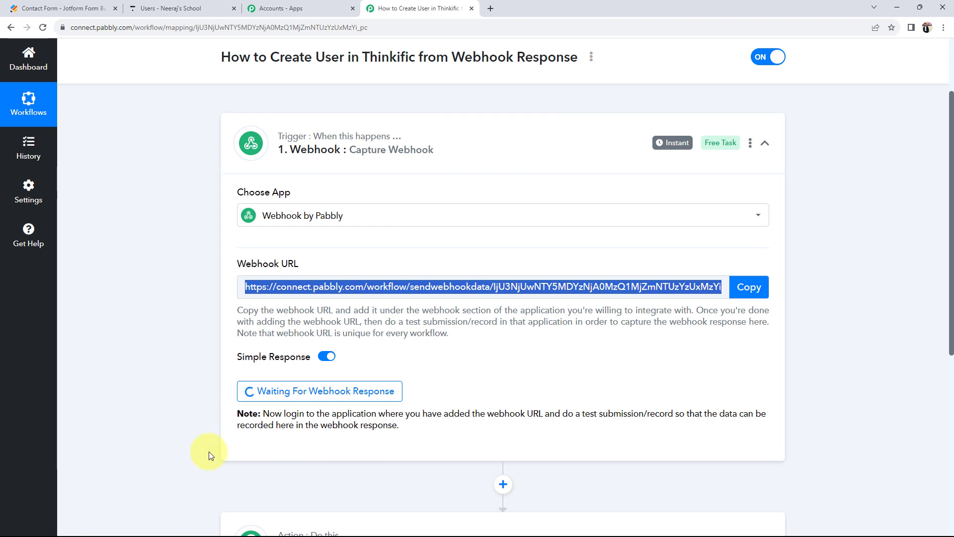
pyautogui.moveTo(236, 266); pyautogui.dragTo(298, 266)
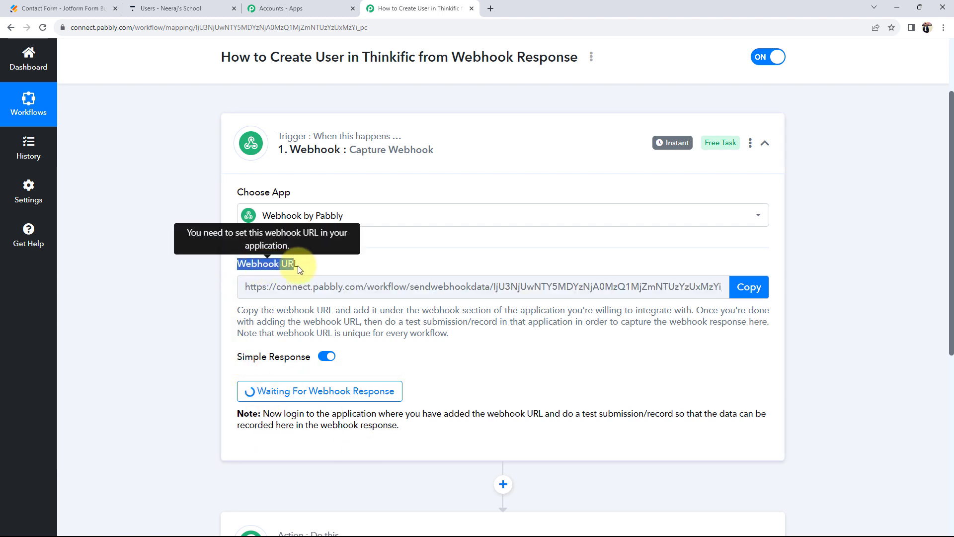
pyautogui.click(160, 261)
# - Show the Contact Form's Settings > Integrations list
pyautogui.click(57, 8)
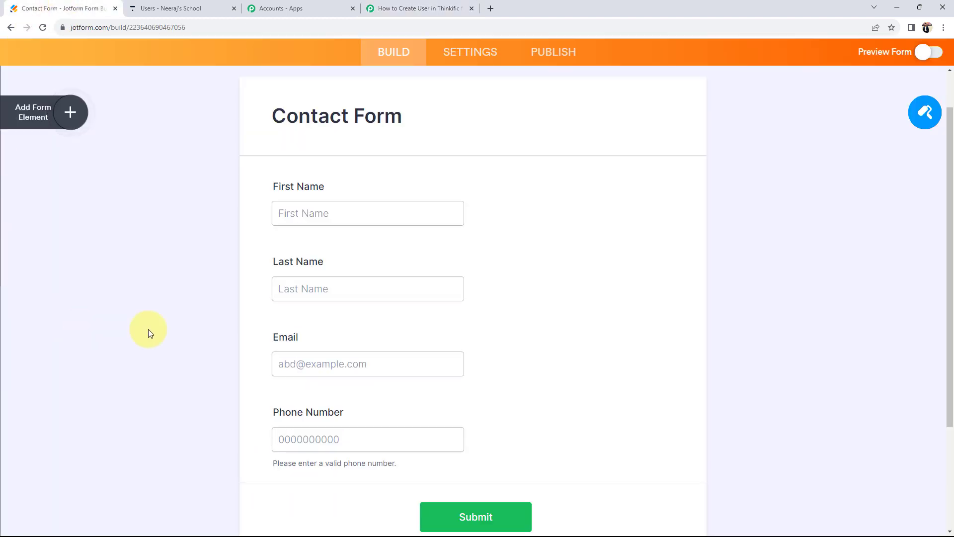
pyautogui.click(470, 52)
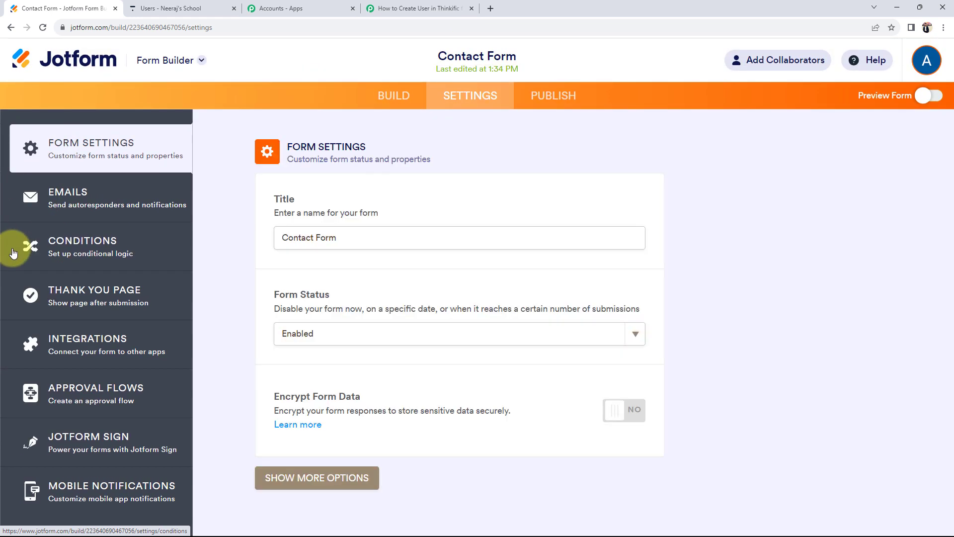
pyautogui.click(80, 342)
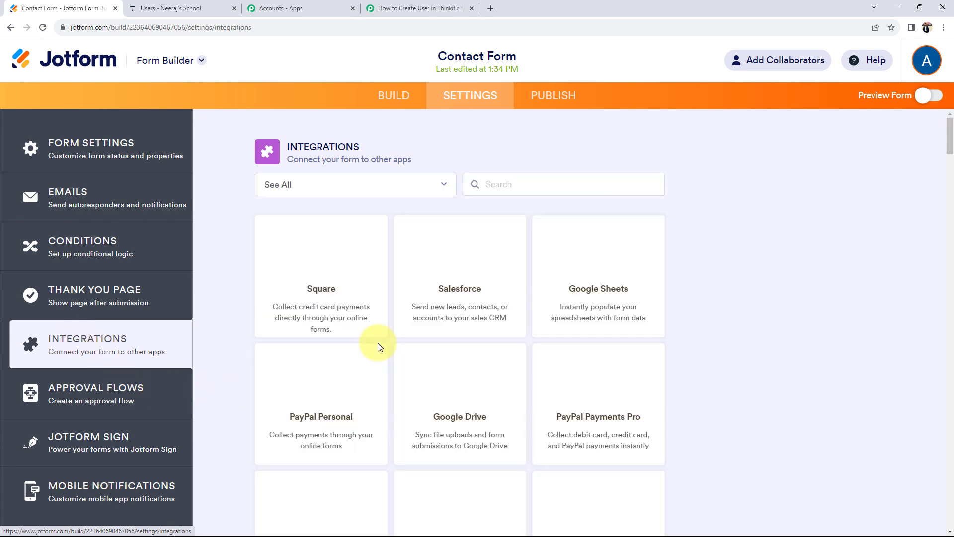
pyautogui.click(487, 186)
pyautogui.write('w')
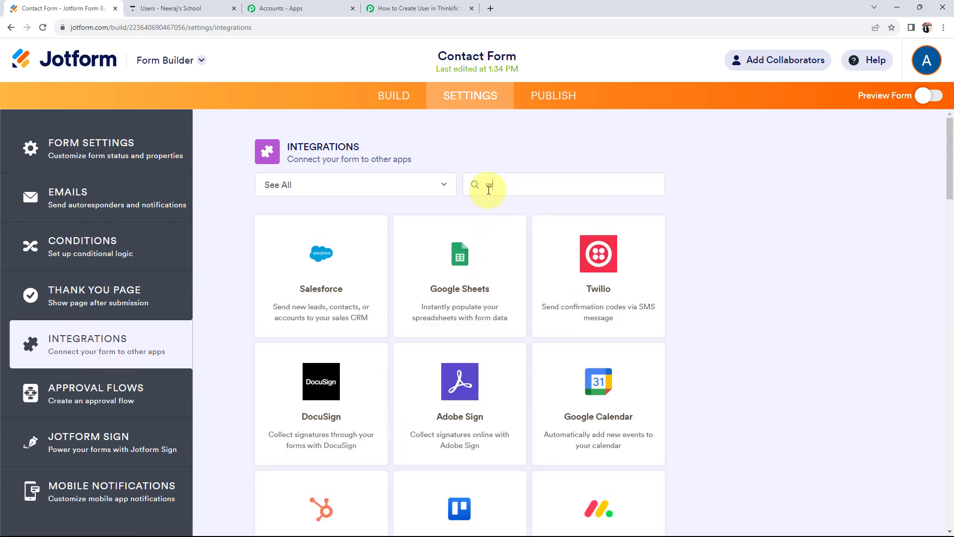
pyautogui.write('eb')
pyautogui.click(481, 279)
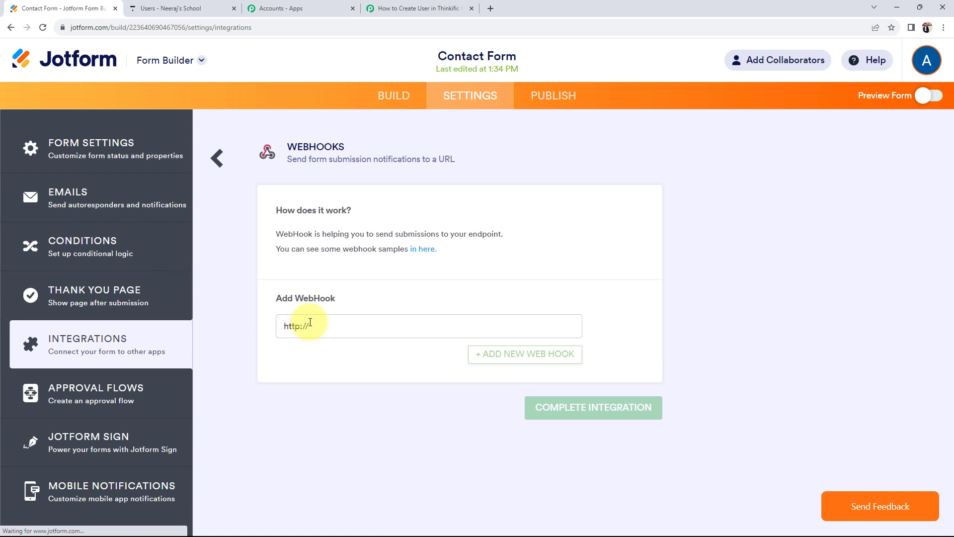
pyautogui.moveTo(329, 327); pyautogui.dragTo(282, 339)
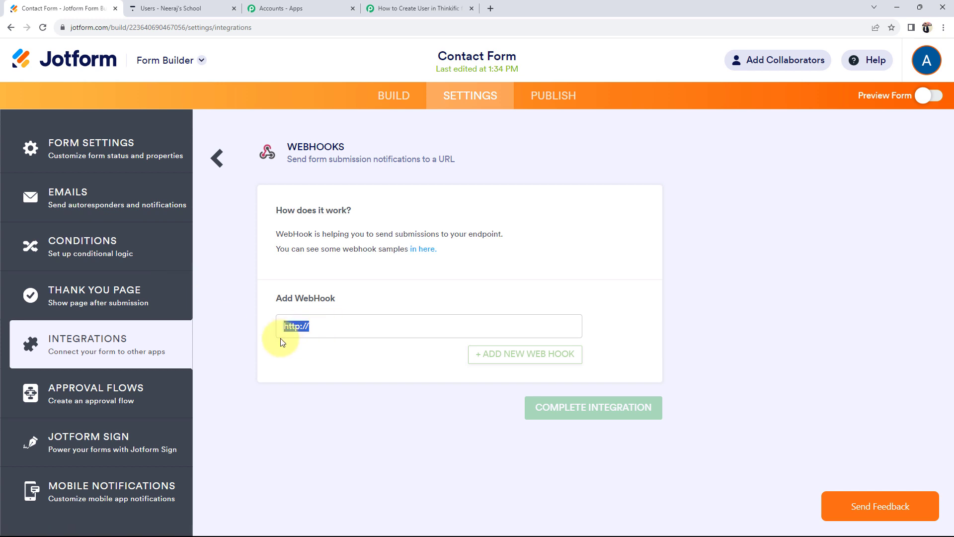
pyautogui.press('BackSpace')
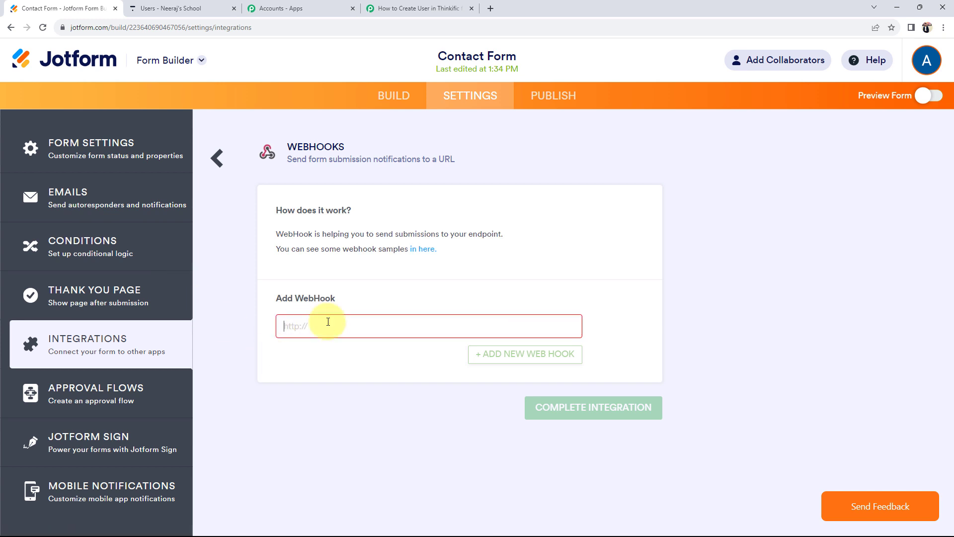
# - Paste the Pabbly webhook URL into WebHooks and complete the integration
pyautogui.click(403, 6)
pyautogui.click(748, 283)
pyautogui.click(25, 6)
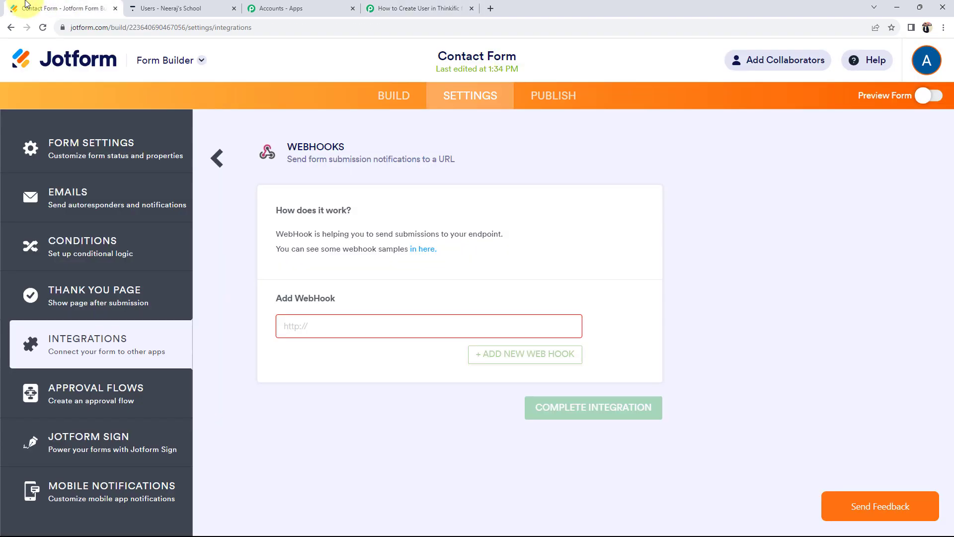
pyautogui.hotkey('ctrl', 'v')
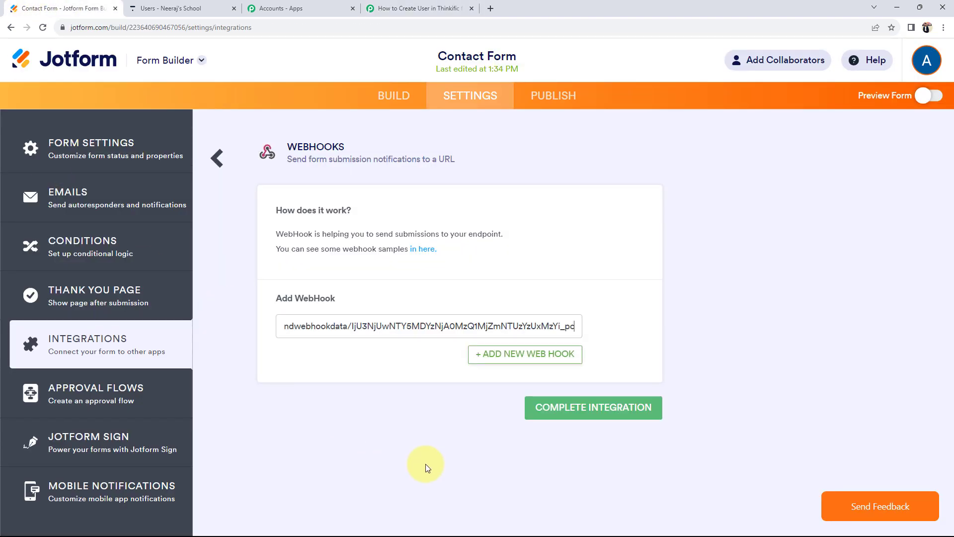
pyautogui.click(572, 405)
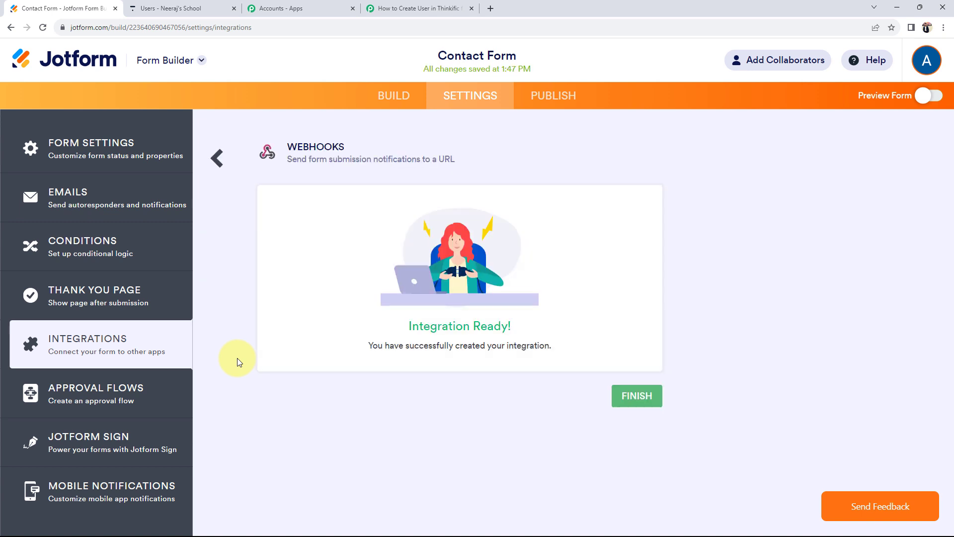
pyautogui.click(640, 396)
# - Open the Contact Form preview, checking the Pabbly workflow along the way
pyautogui.click(428, 9)
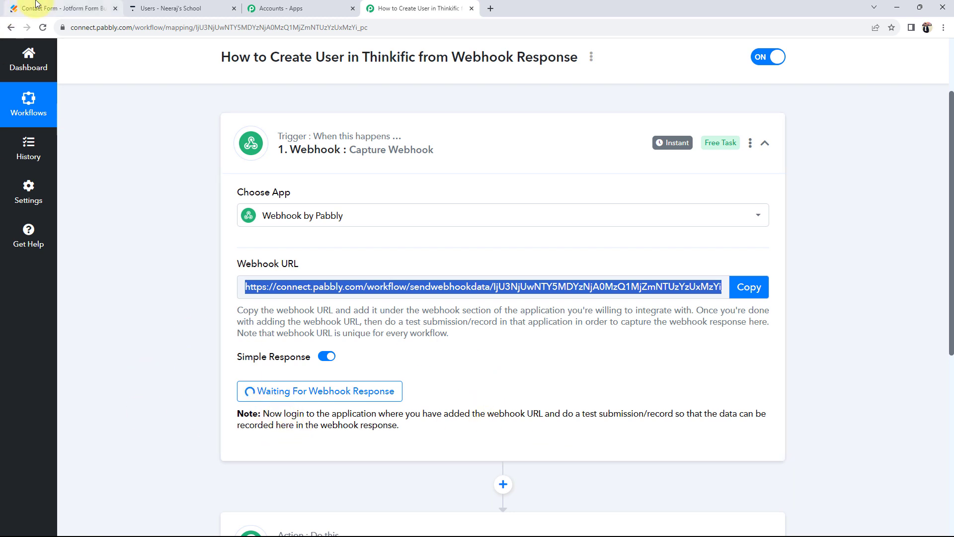
pyautogui.click(22, 8)
pyautogui.click(927, 97)
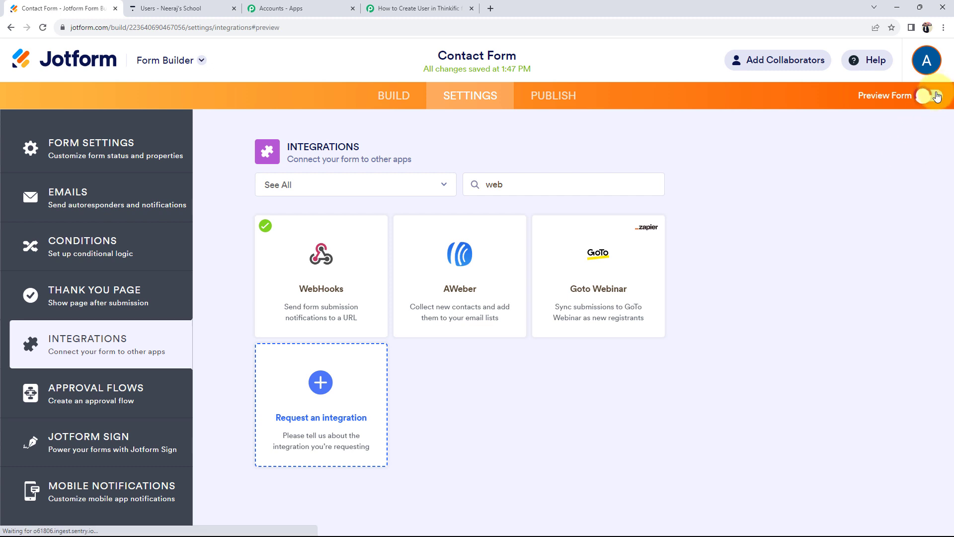
pyautogui.scroll(-2, 443, 175)
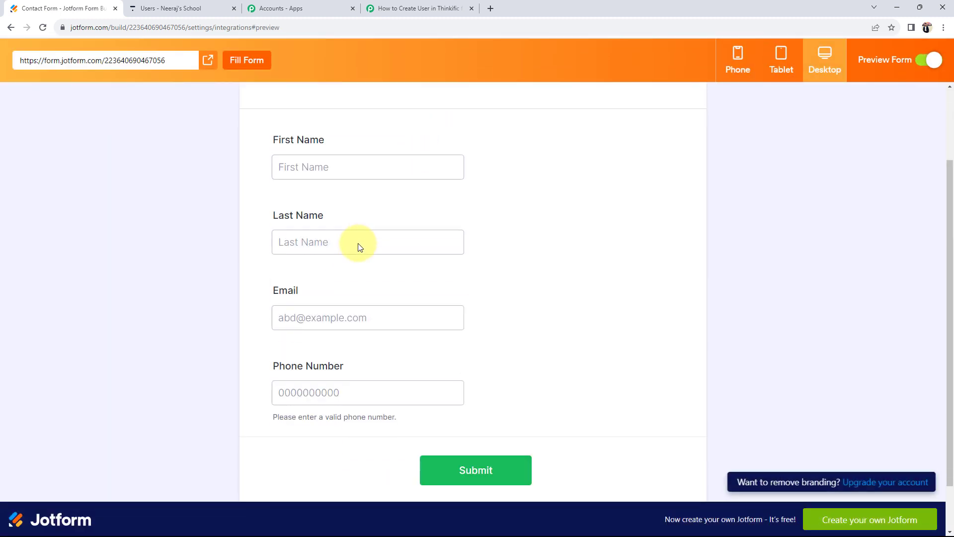
pyautogui.click(418, 8)
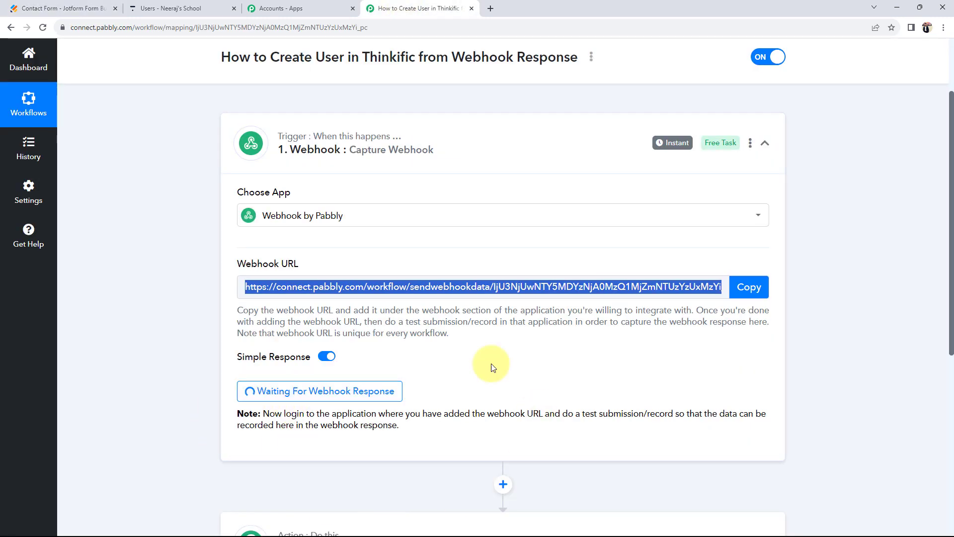
pyautogui.scroll(1, 188, 308)
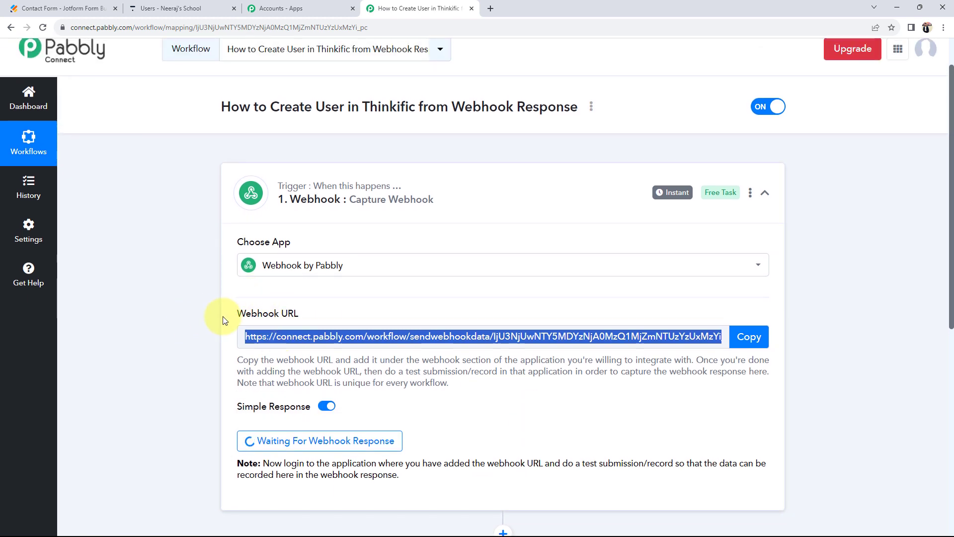
pyautogui.moveTo(221, 314); pyautogui.dragTo(301, 314)
pyautogui.click(99, 8)
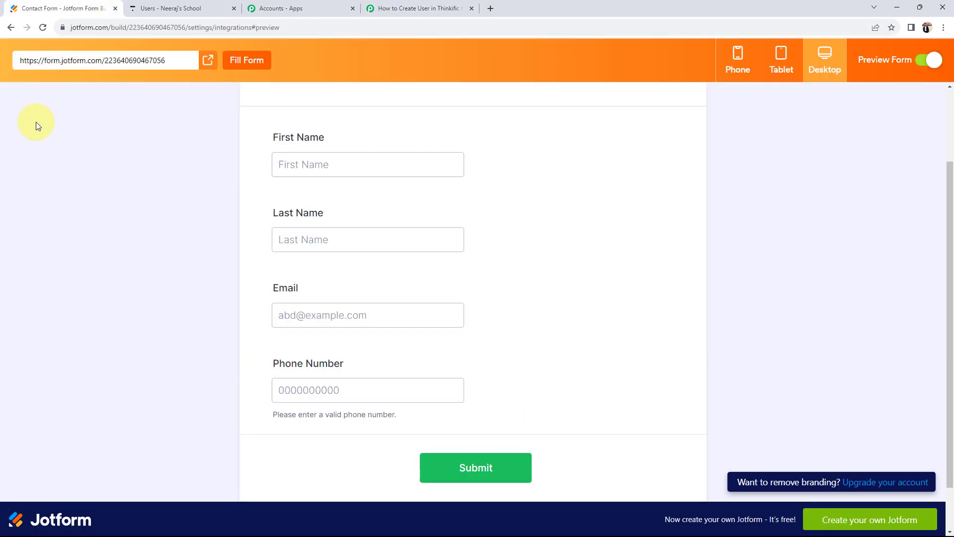
# - Fill in a sample first name, last name, email and phone number, then submit
pyautogui.click(304, 168)
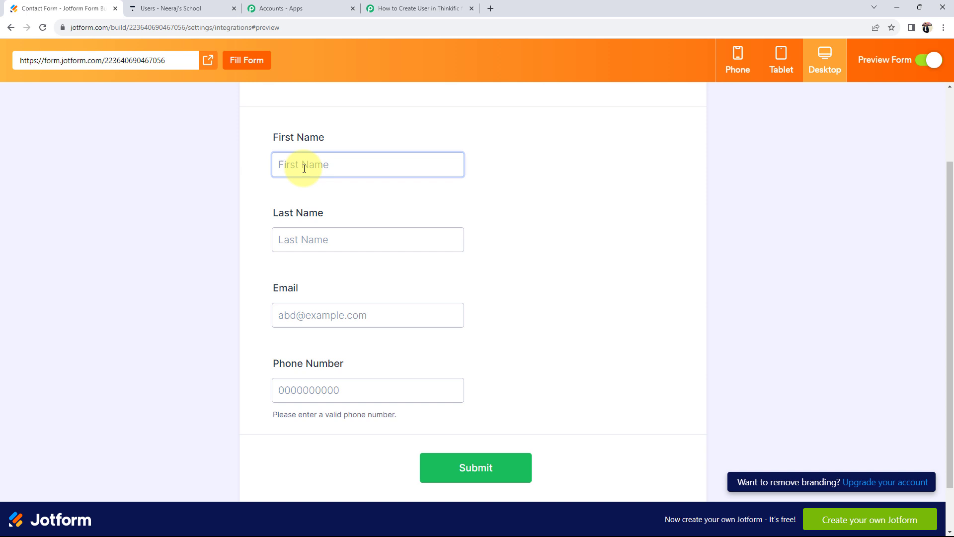
pyautogui.click(266, 207)
pyautogui.scroll(1, 269, 212)
pyautogui.write('Strange')
pyautogui.press('Tab')
pyautogui.write('User 123')
pyautogui.press('Tab')
pyautogui.press('Tab')
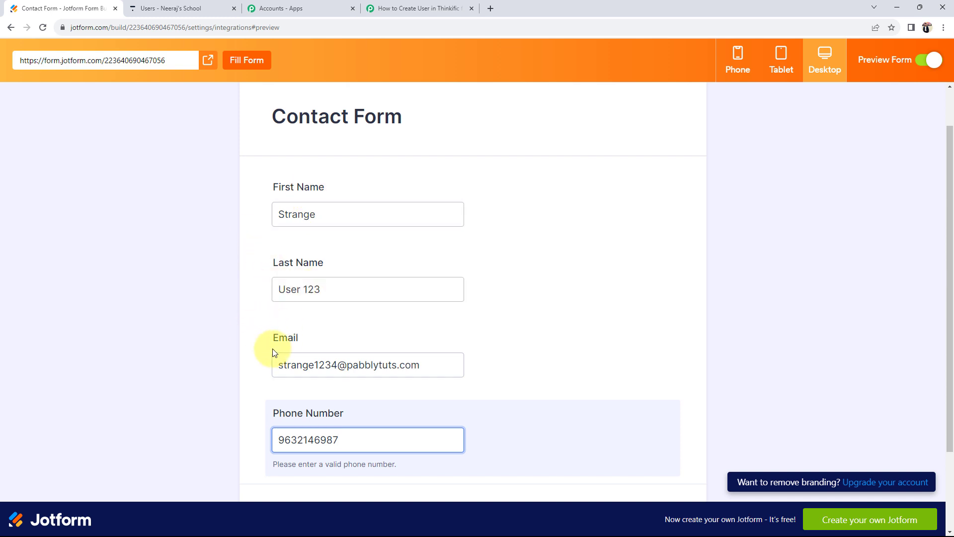
pyautogui.scroll(-3, 198, 365)
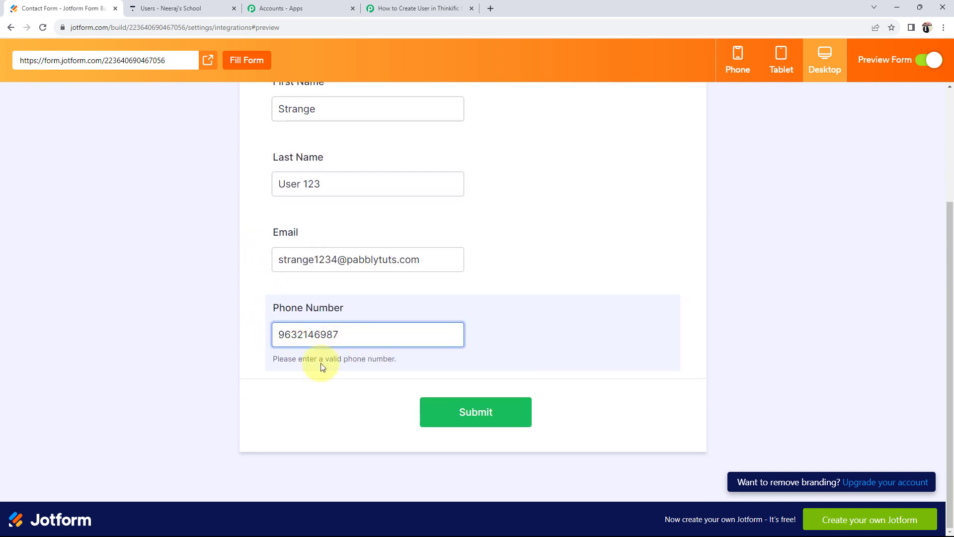
pyautogui.press('Return')
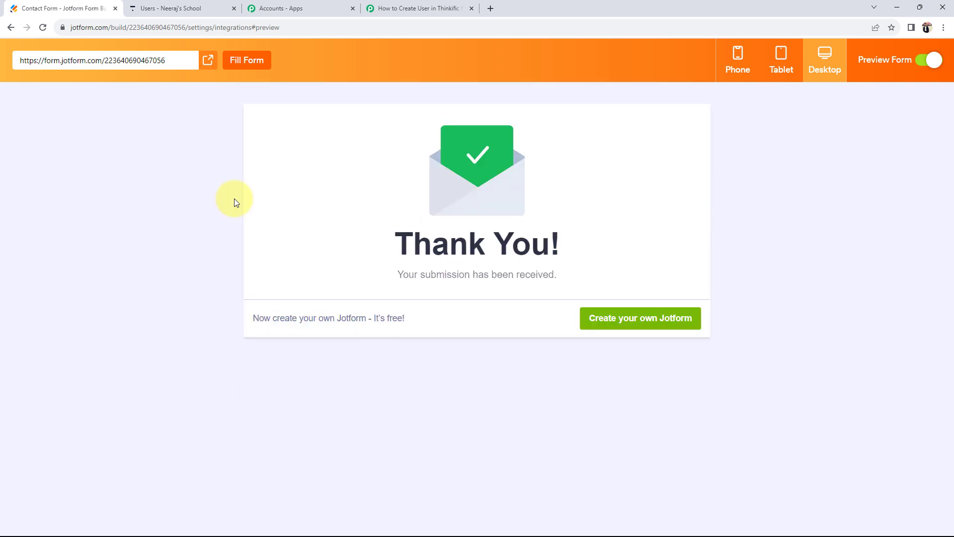
pyautogui.click(386, 14)
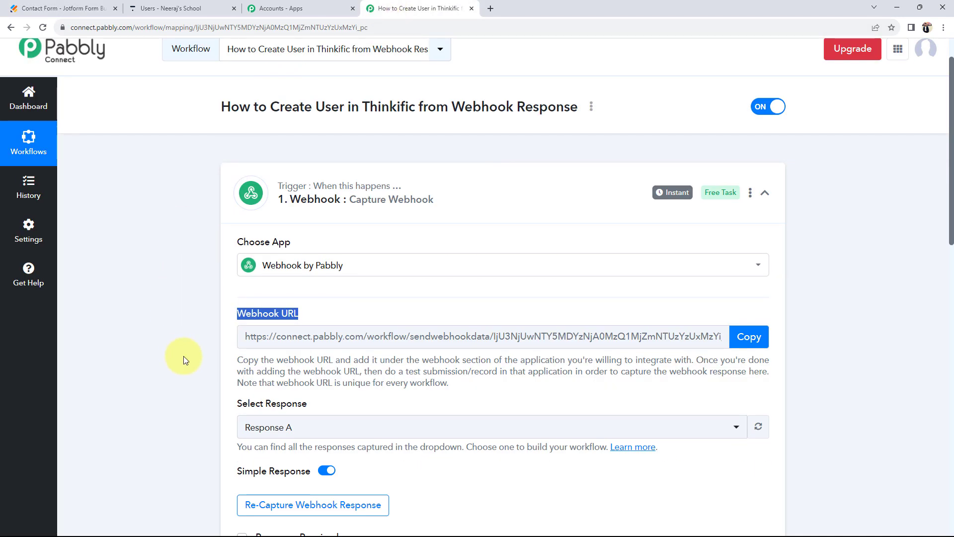
pyautogui.scroll(-6, 183, 356)
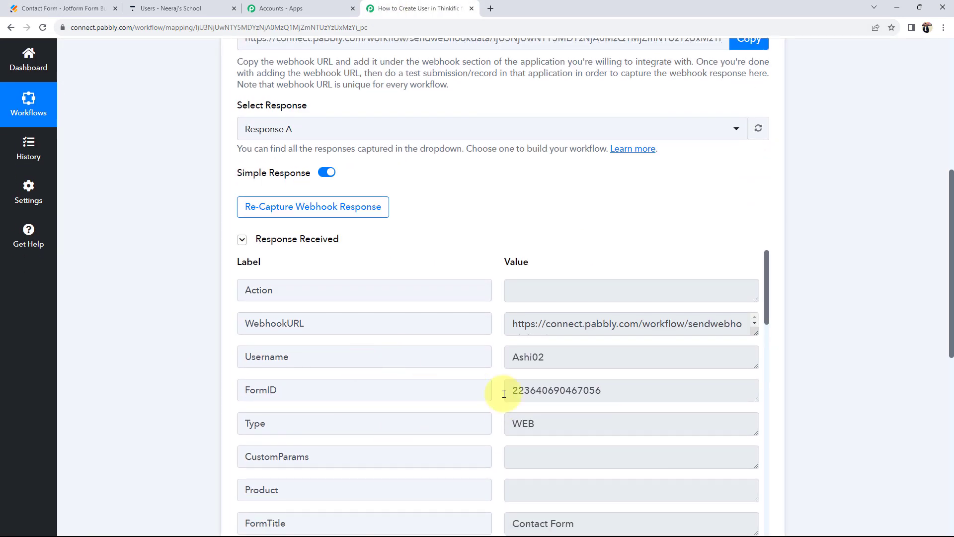
pyautogui.scroll(2, 300, 272)
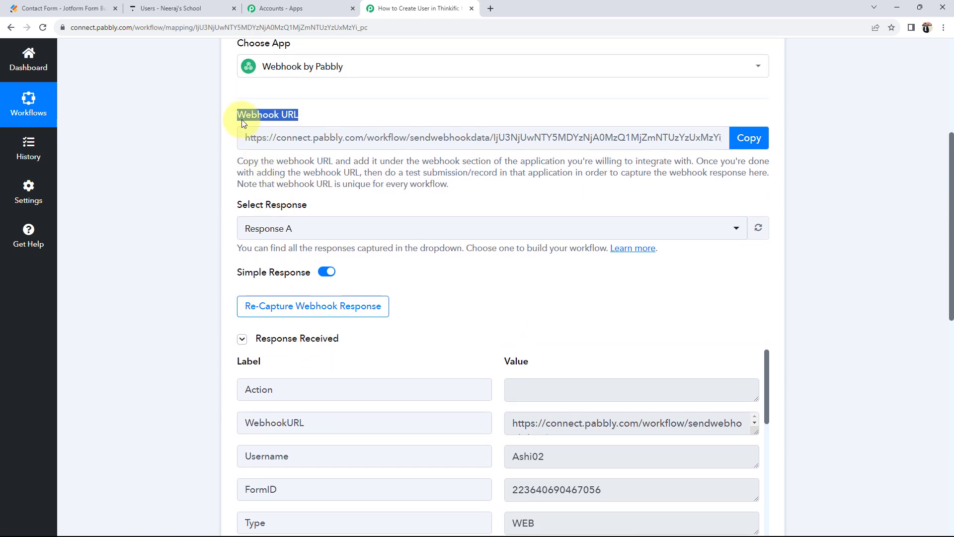
pyautogui.scroll(-7, 219, 366)
pyautogui.scroll(-4, 631, 282)
pyautogui.scroll(-12, 631, 284)
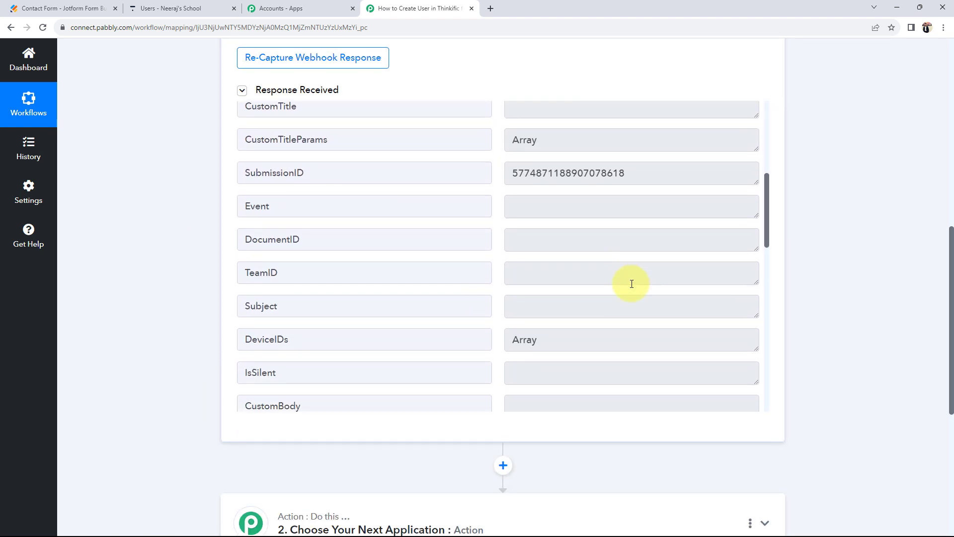
pyautogui.scroll(1, 632, 284)
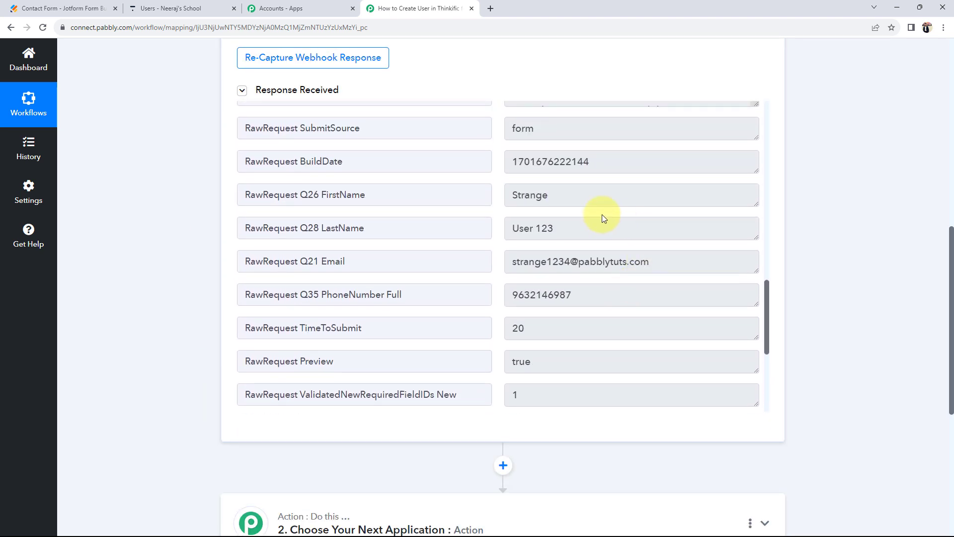
pyautogui.doubleClick(534, 195)
pyautogui.click(566, 232)
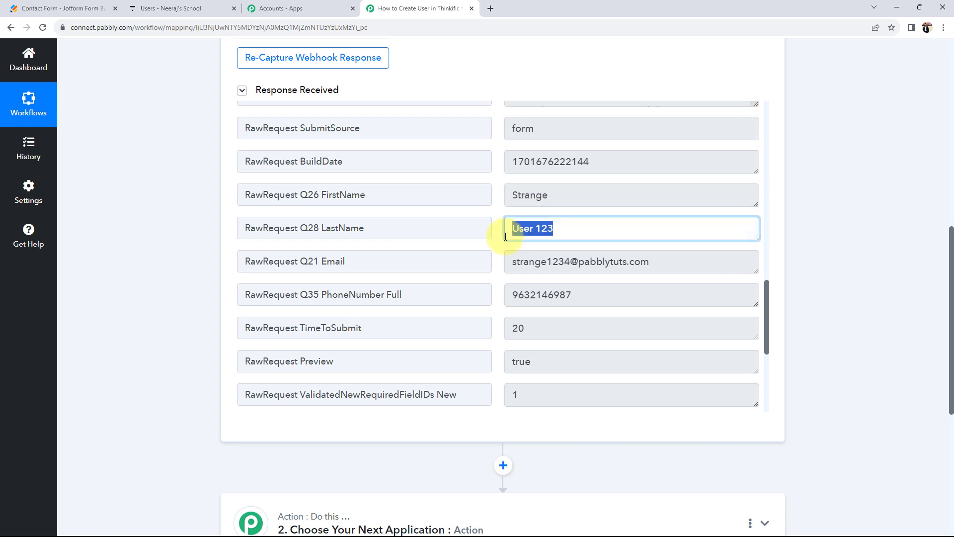
pyautogui.click(507, 260)
pyautogui.click(581, 298)
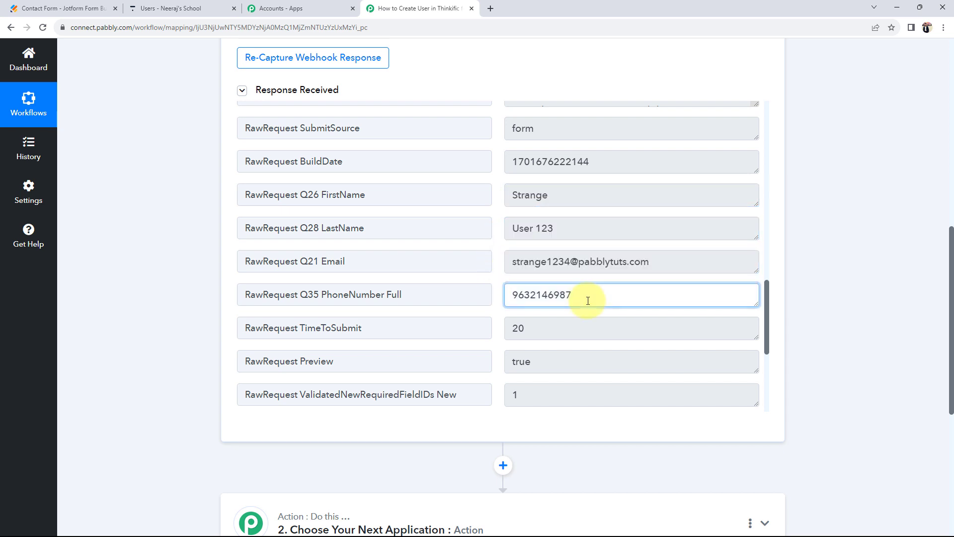
pyautogui.moveTo(581, 297); pyautogui.dragTo(510, 294)
pyautogui.click(184, 314)
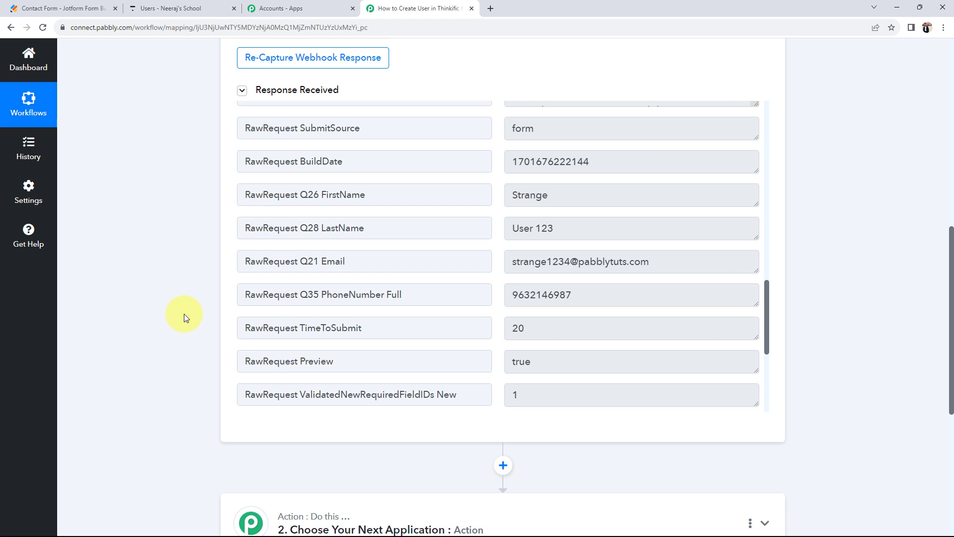
pyautogui.scroll(10, 179, 318)
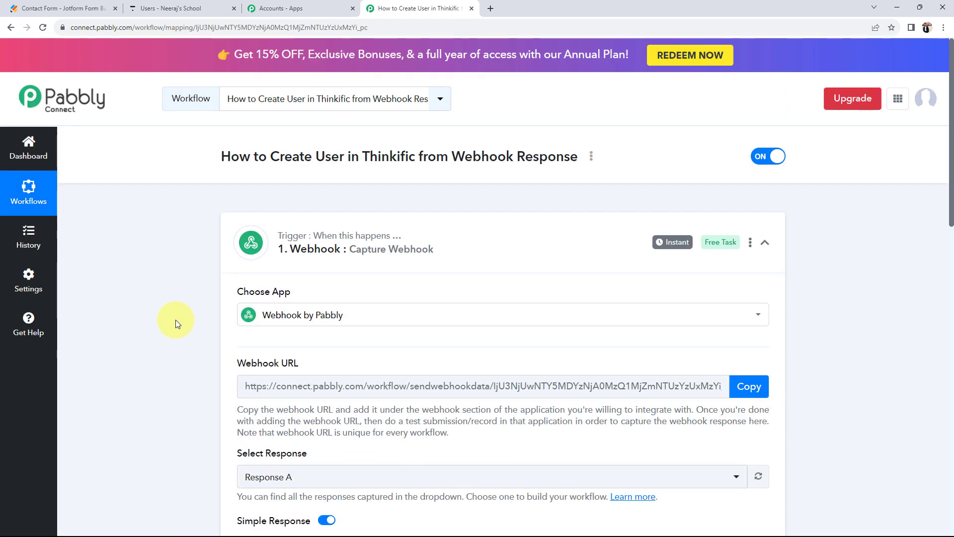
# - Search 'thin' and choose Thinkific as the action step's app
pyautogui.click(428, 233)
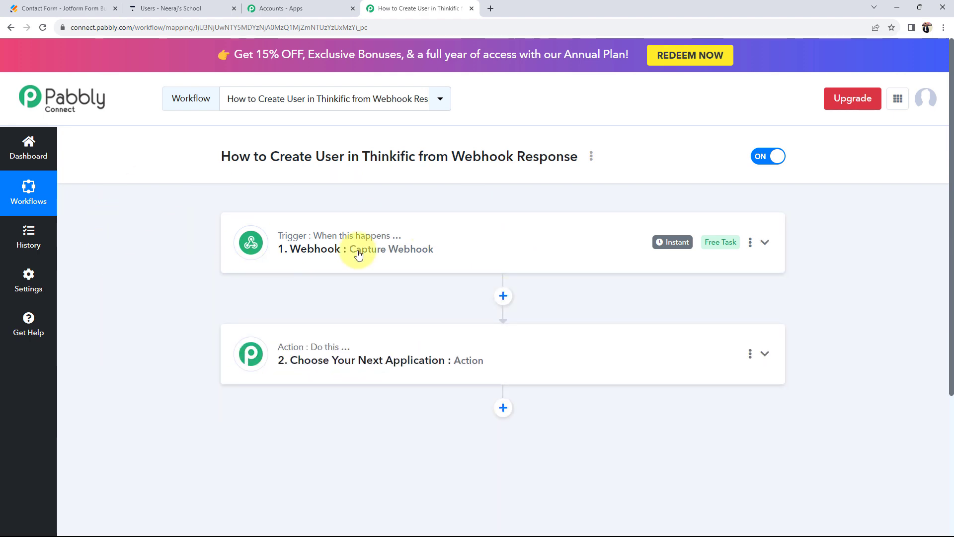
pyautogui.click(318, 256)
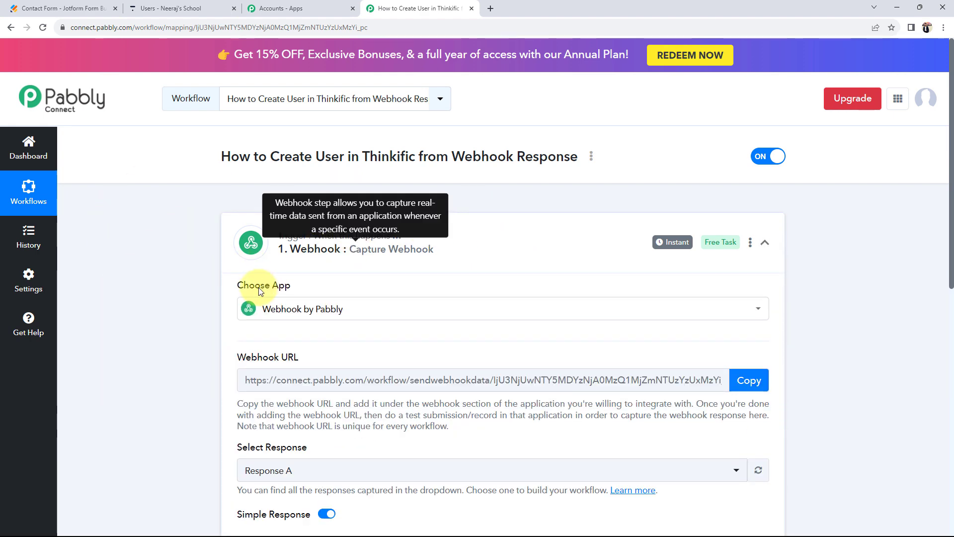
pyautogui.scroll(-15, 161, 313)
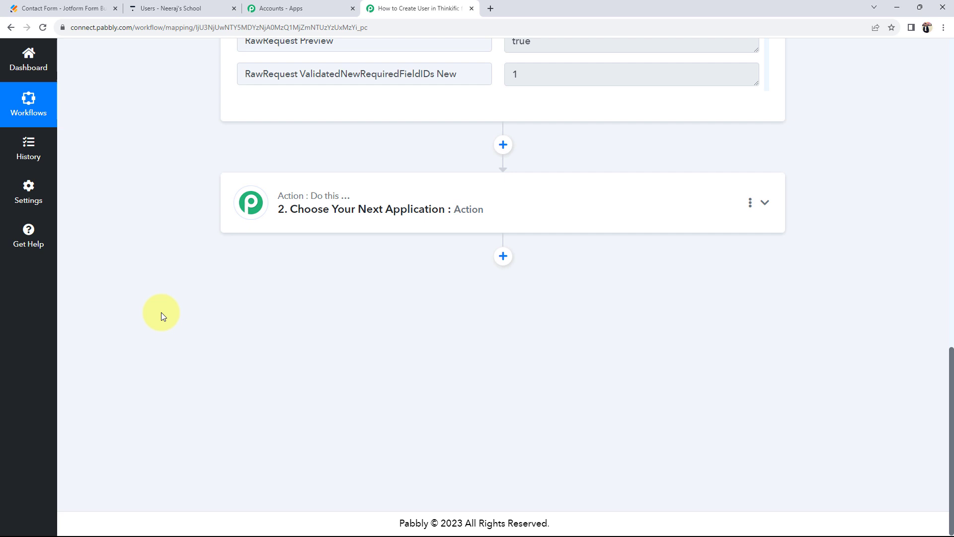
pyautogui.click(312, 218)
pyautogui.click(295, 249)
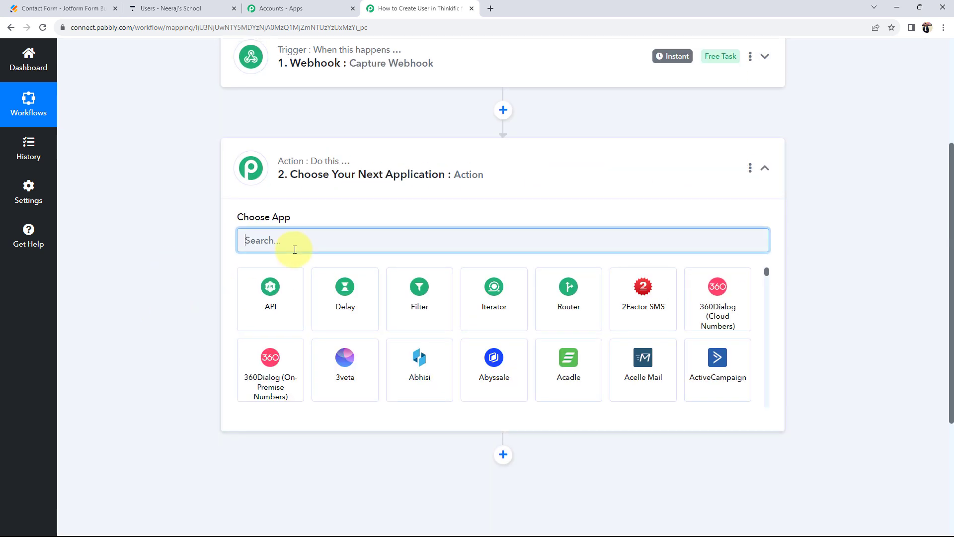
pyautogui.write('thu')
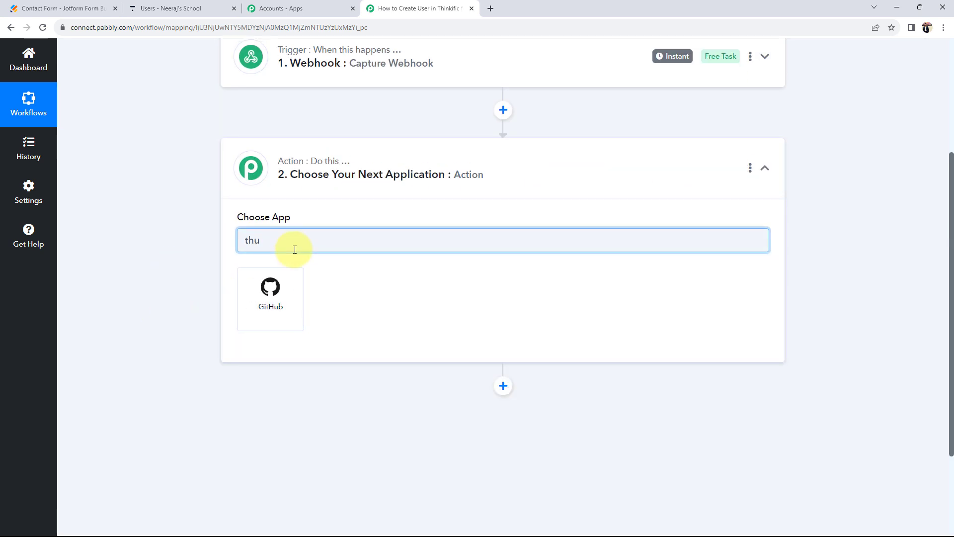
pyautogui.press('BackSpace')
pyautogui.write('in')
pyautogui.click(258, 314)
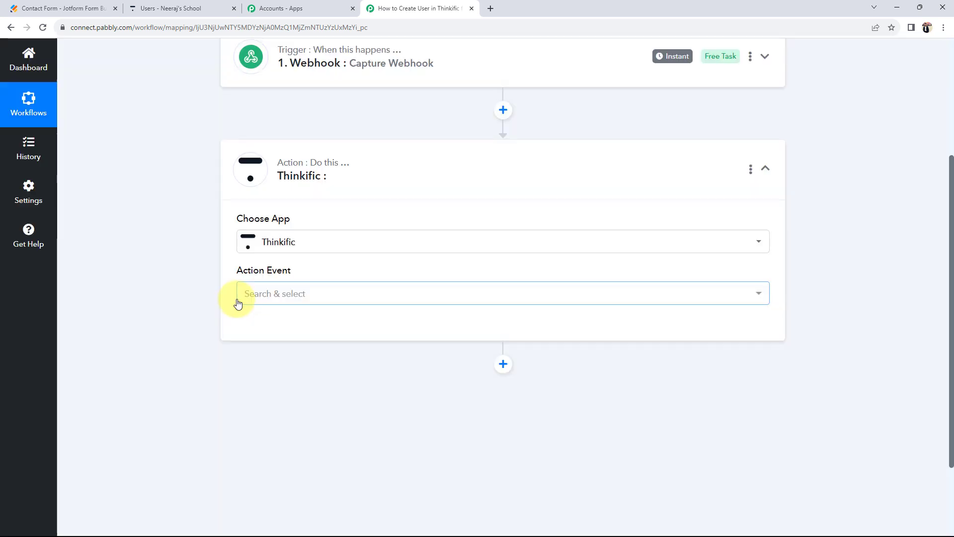
# - Set the action event to Create User and start adding a new Thinkific connection
pyautogui.click(268, 295)
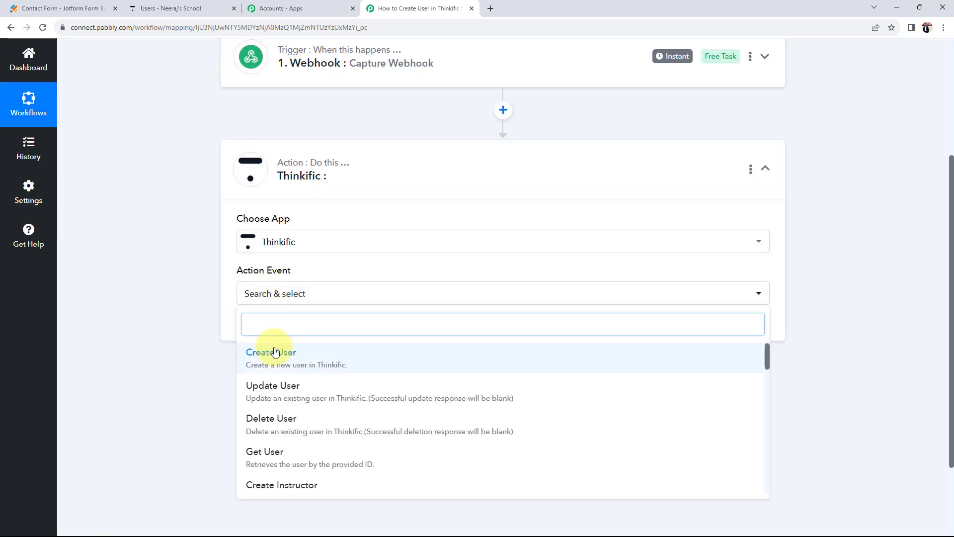
pyautogui.click(270, 354)
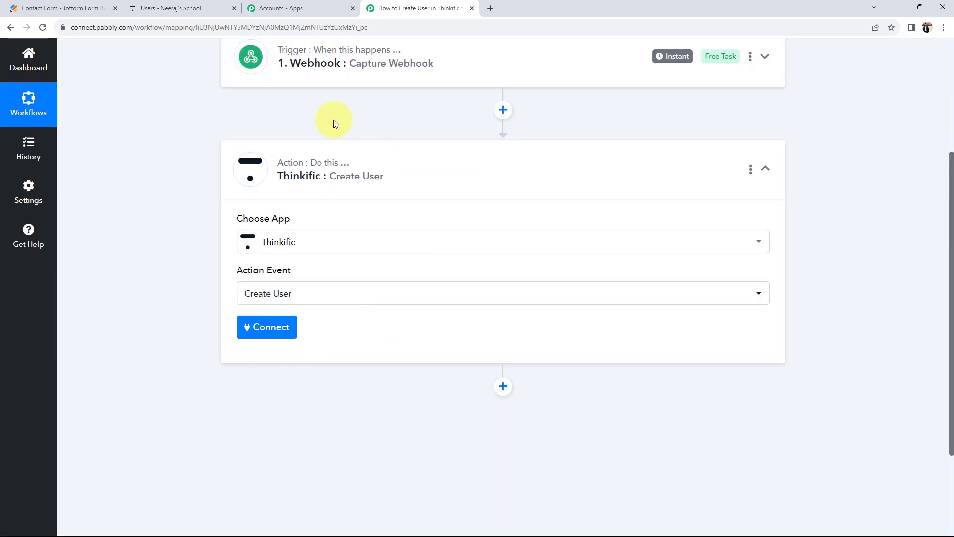
pyautogui.click(274, 330)
pyautogui.click(442, 159)
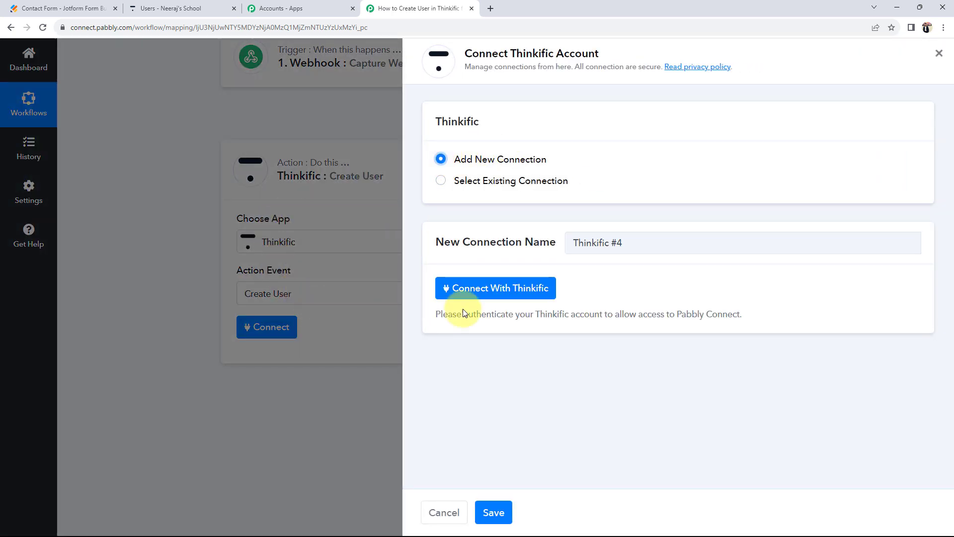
# - Choose Connect With Thinkific, review the subdomain format, then go to Thinkific's Users page
pyautogui.click(507, 287)
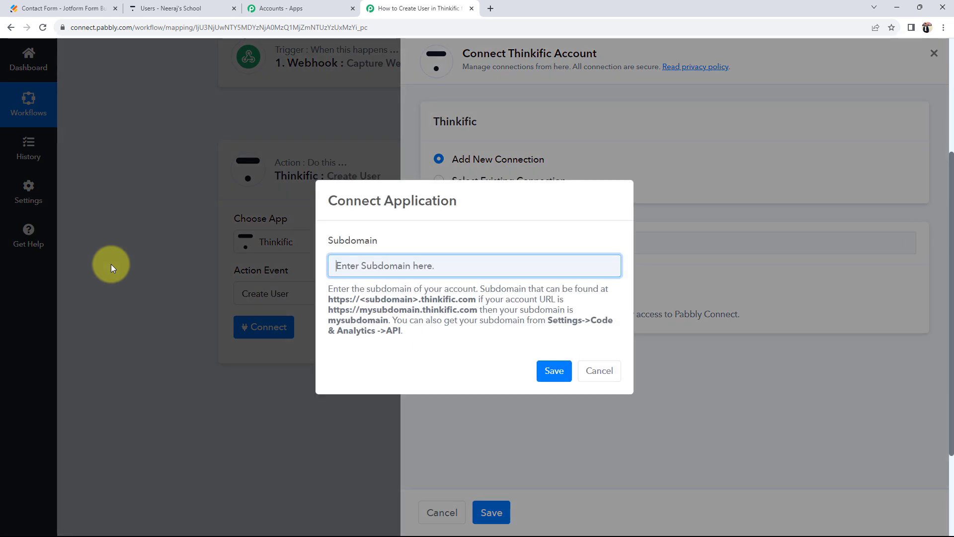
pyautogui.moveTo(326, 297); pyautogui.dragTo(500, 298)
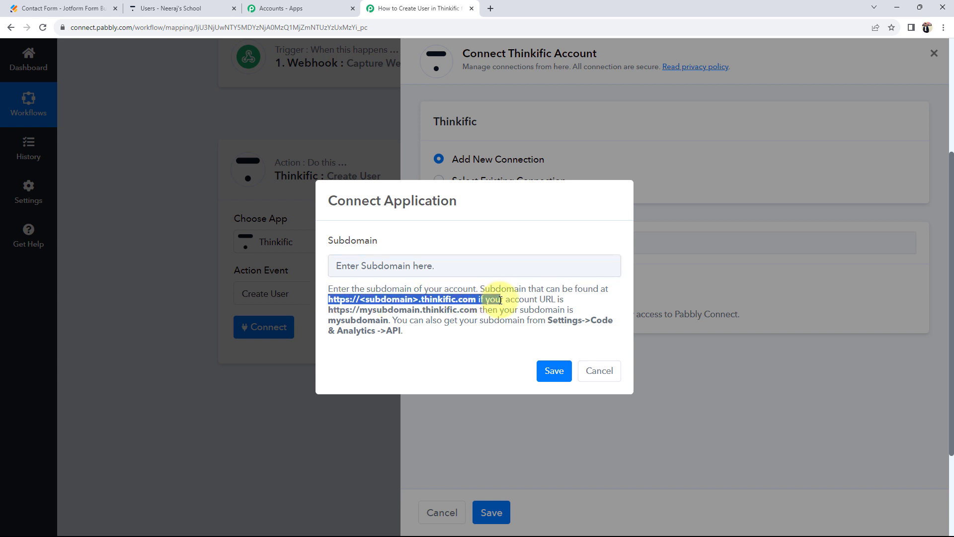
pyautogui.click(473, 363)
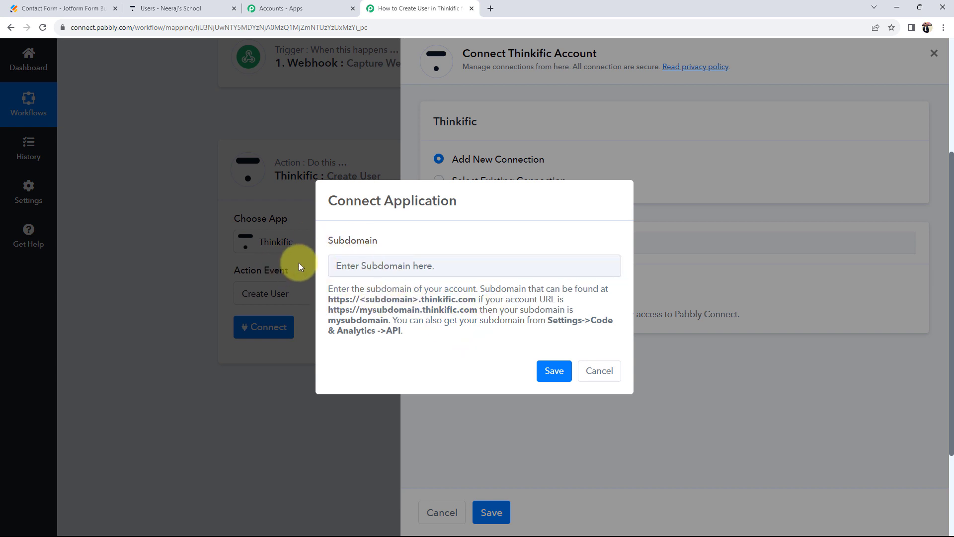
pyautogui.click(188, 8)
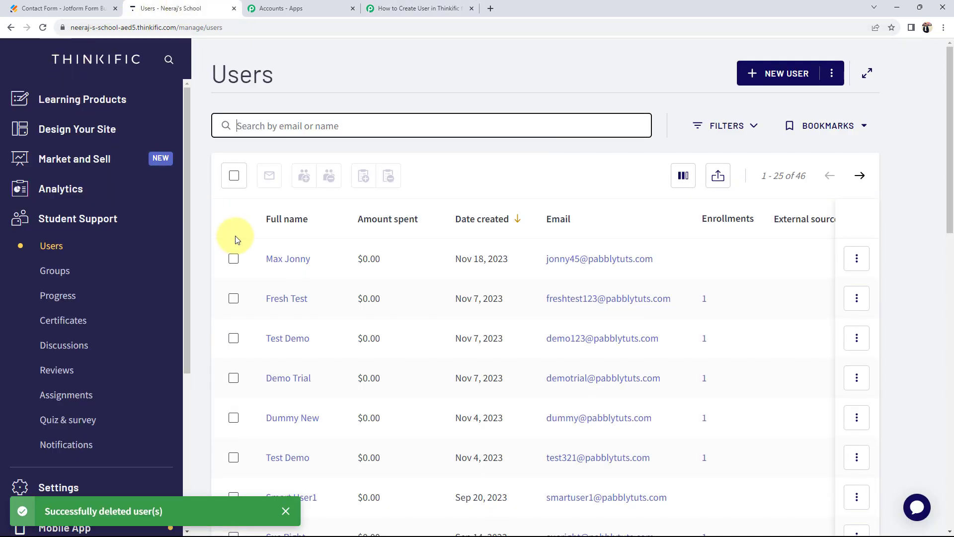
# - Select the school's subdomain in Thinkific's site address, then return to the Pabbly prompt
pyautogui.doubleClick(172, 27)
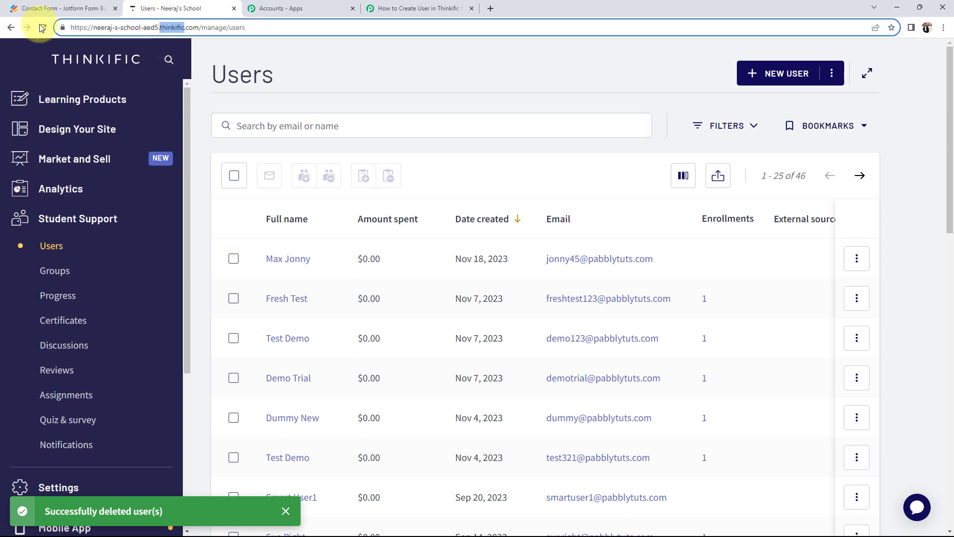
pyautogui.click(89, 28)
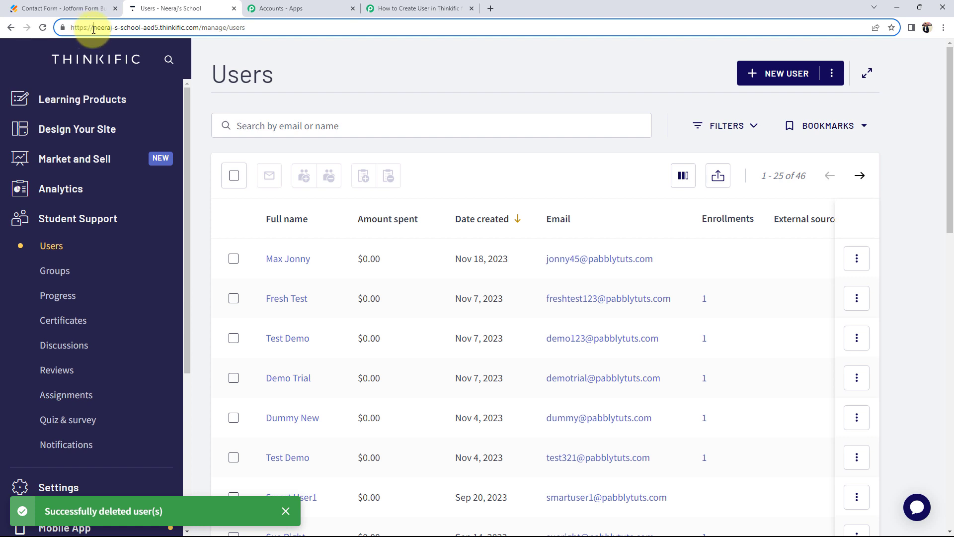
pyautogui.moveTo(93, 28); pyautogui.dragTo(159, 30)
pyautogui.hotkey('ctrl', 'c')
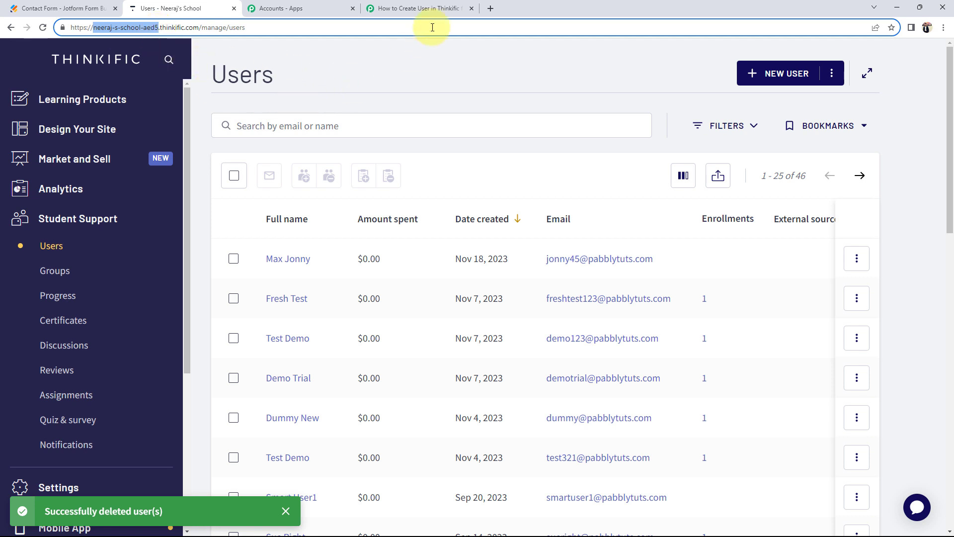
pyautogui.click(421, 9)
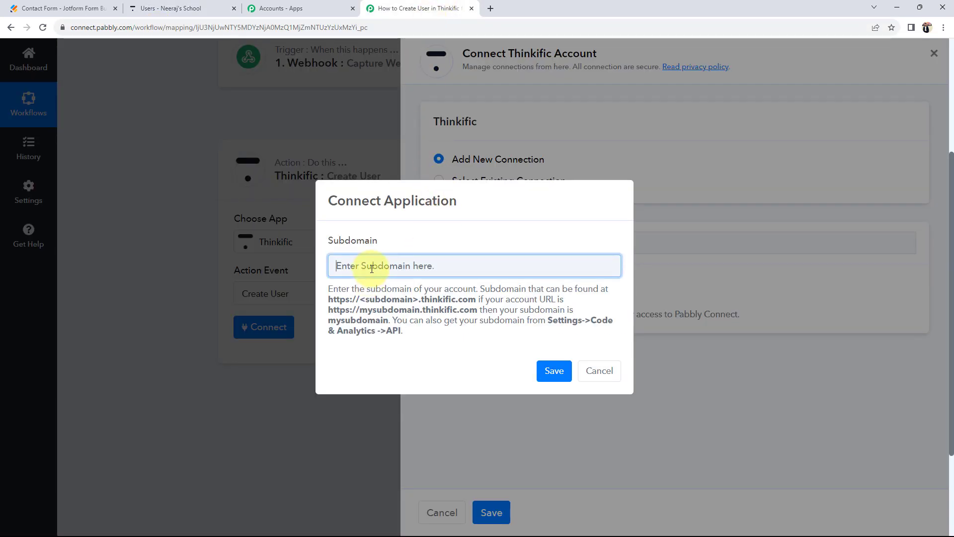
# - Paste the subdomain, save the Thinkific connection, and review the new Create User fields
pyautogui.hotkey('ctrl', 'v')
pyautogui.click(552, 370)
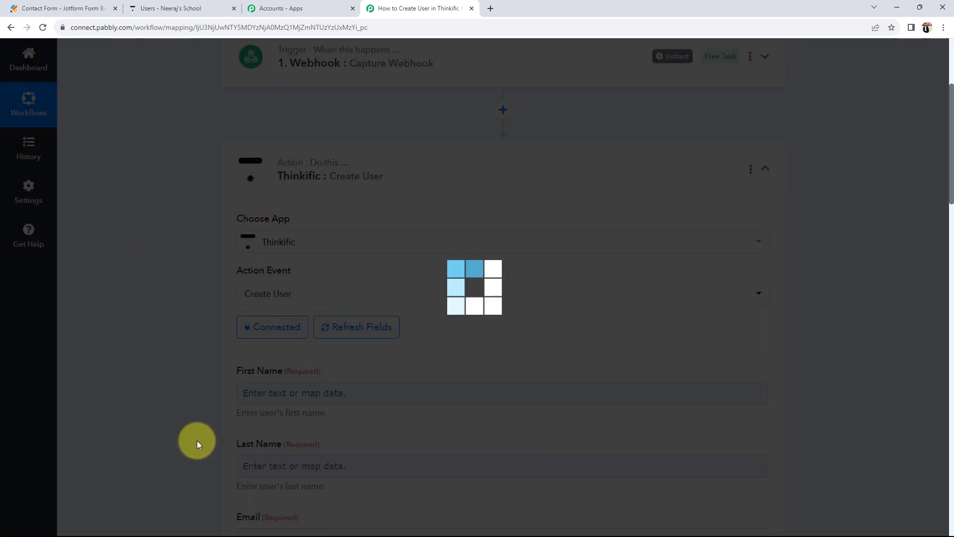
pyautogui.scroll(-2, 163, 395)
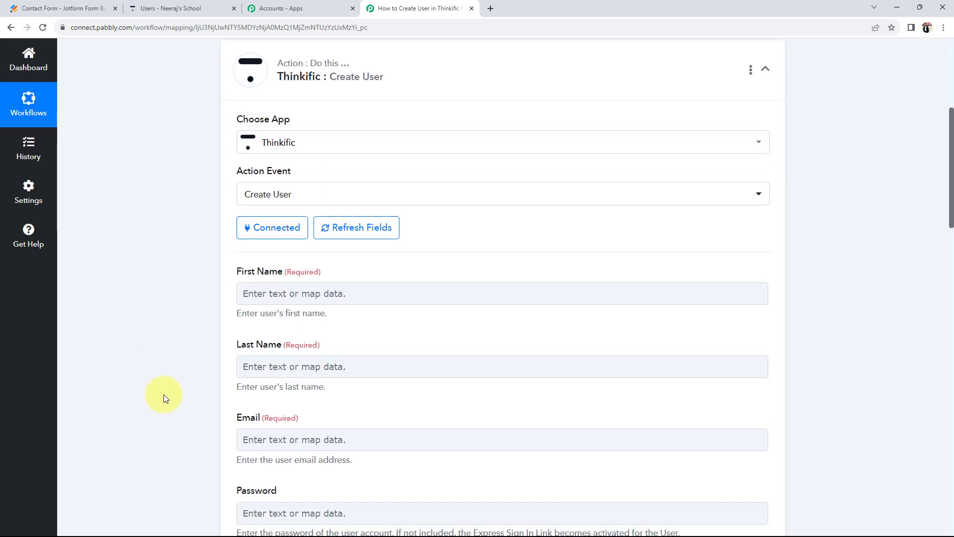
pyautogui.moveTo(236, 272); pyautogui.dragTo(282, 276)
pyautogui.moveTo(247, 344); pyautogui.dragTo(271, 340)
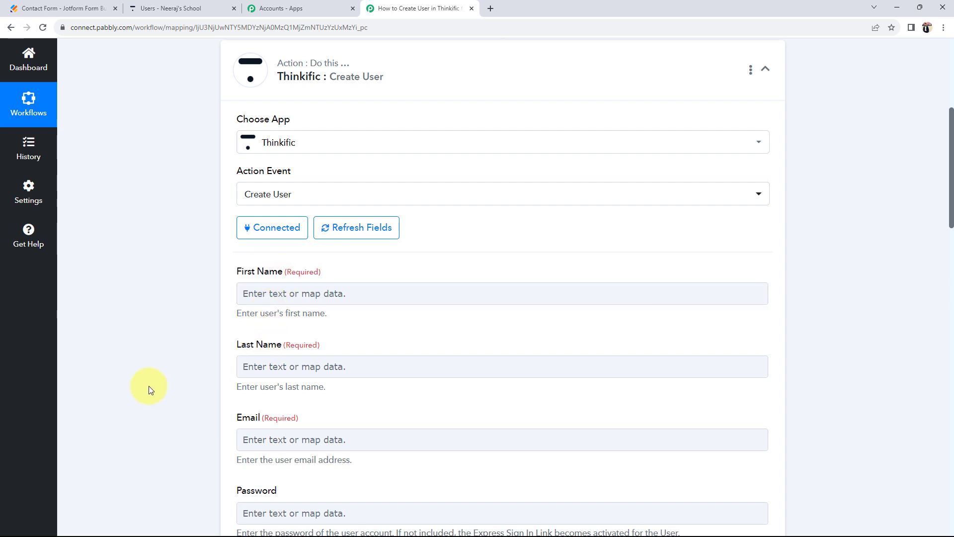
pyautogui.scroll(4, 148, 386)
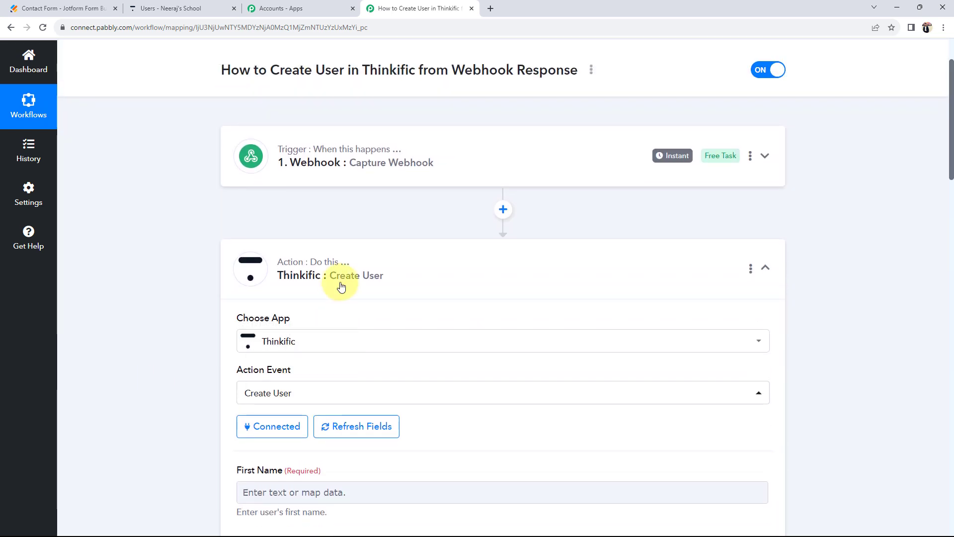
# - Check the captured first name 'Strange' in the webhook step, then expand the Thinkific Create User step
pyautogui.click(323, 164)
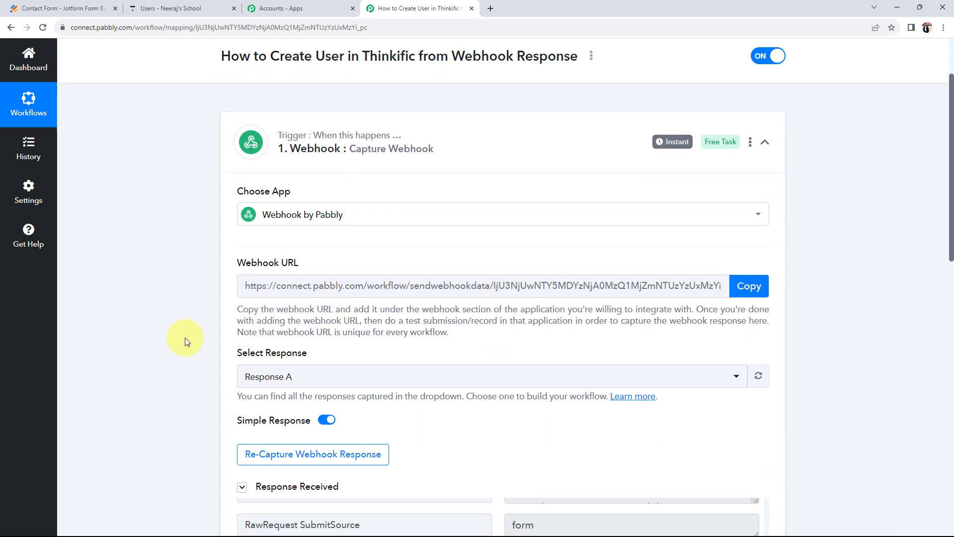
pyautogui.scroll(-4, 185, 338)
pyautogui.doubleClick(571, 314)
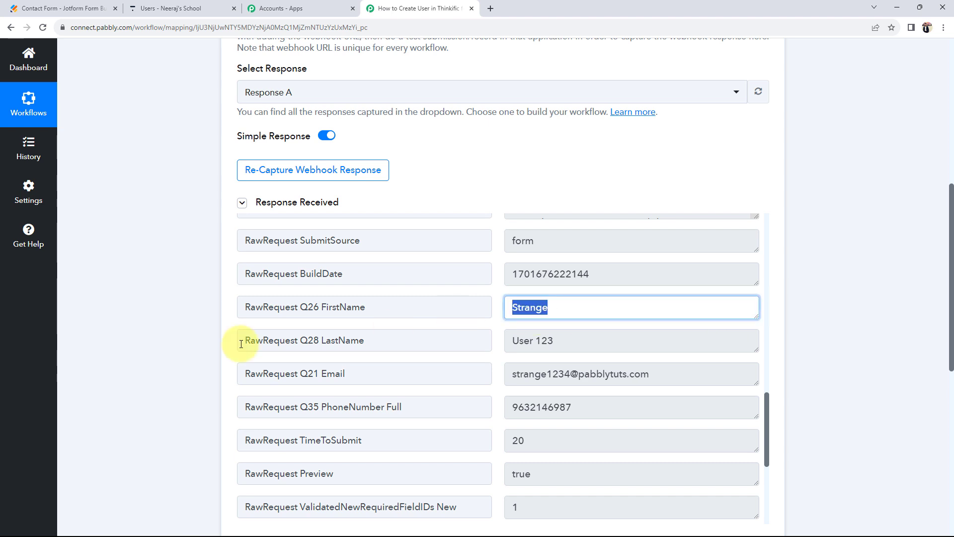
pyautogui.scroll(-6, 150, 345)
pyautogui.scroll(-3, 150, 344)
pyautogui.click(328, 206)
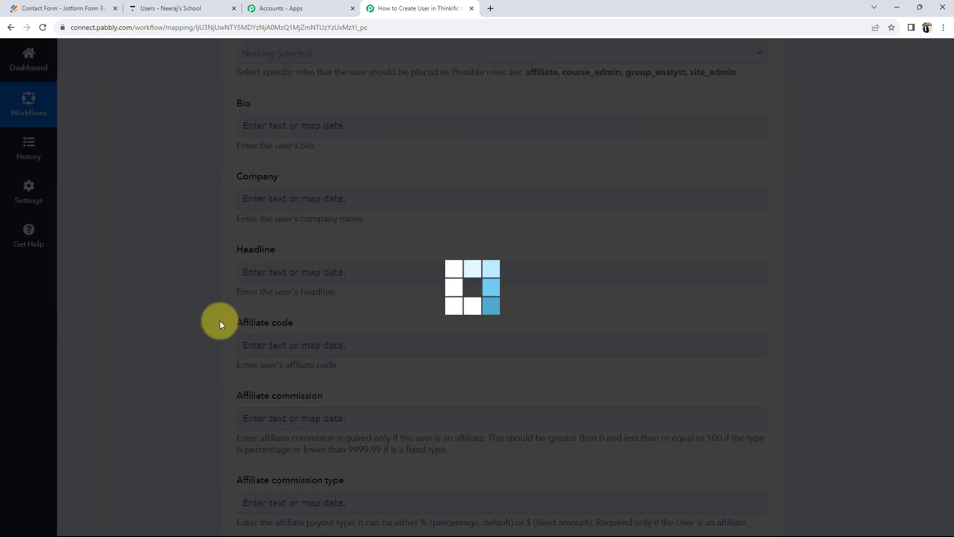
pyautogui.scroll(9, 138, 351)
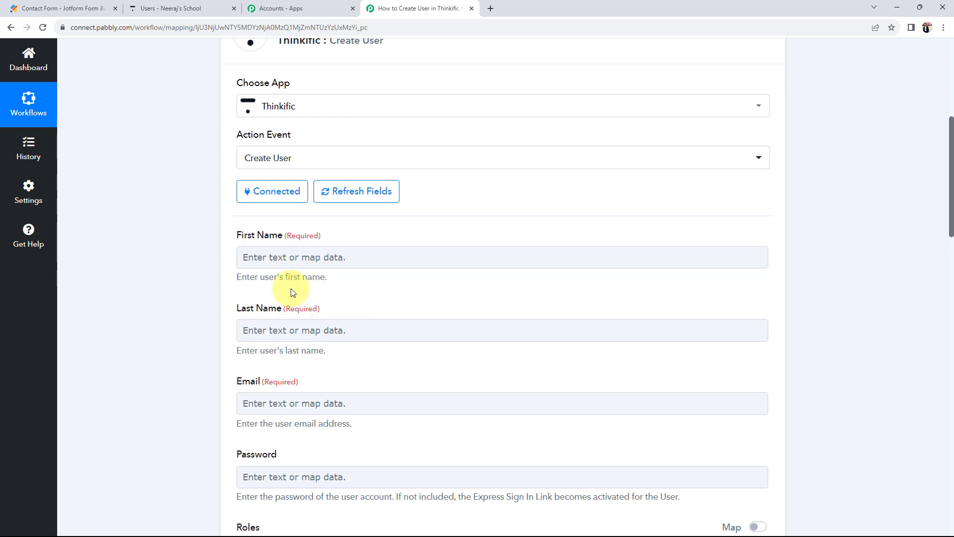
pyautogui.scroll(-1, 152, 328)
pyautogui.scroll(-2, 150, 324)
# - Map First Name to Q26 FirstName and Last Name to Q28 LastName from the webhook
pyautogui.click(243, 157)
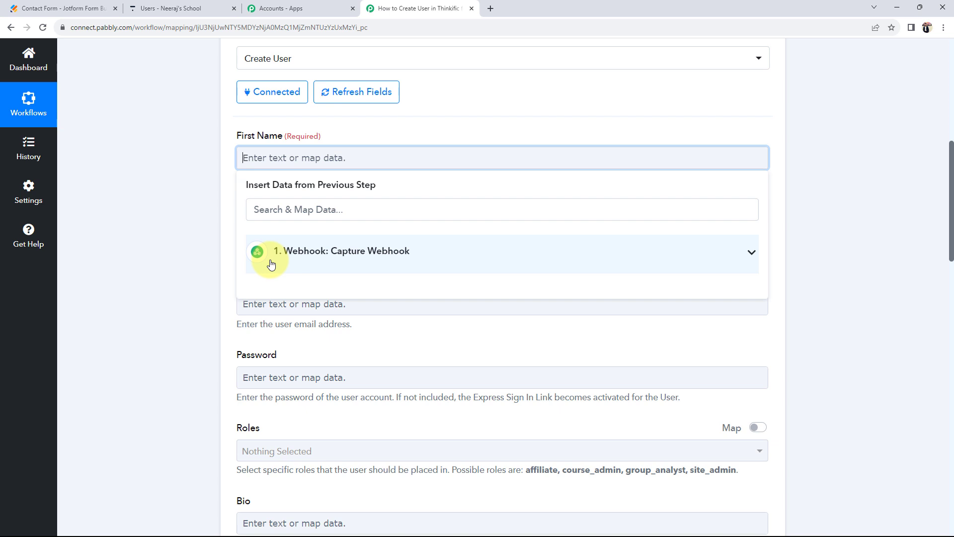
pyautogui.click(750, 252)
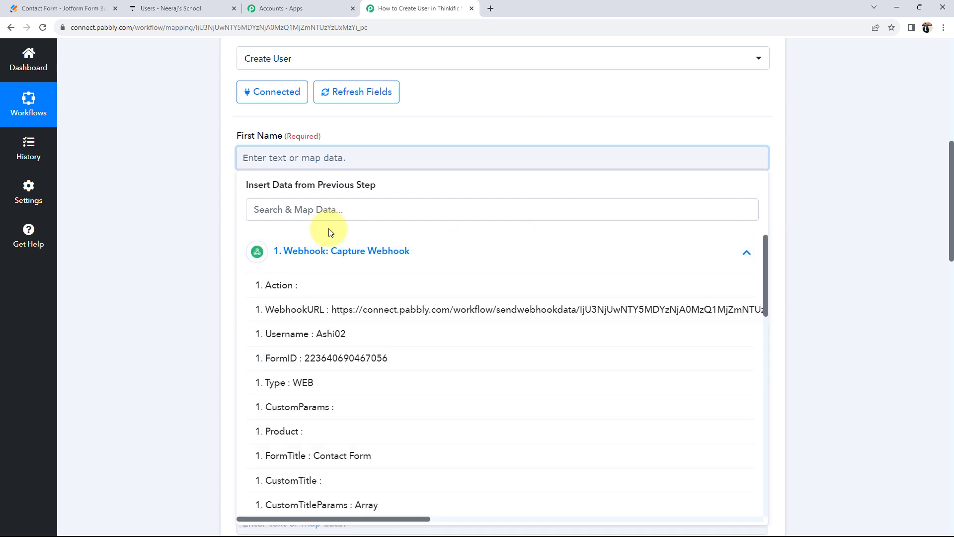
pyautogui.scroll(-5, 293, 384)
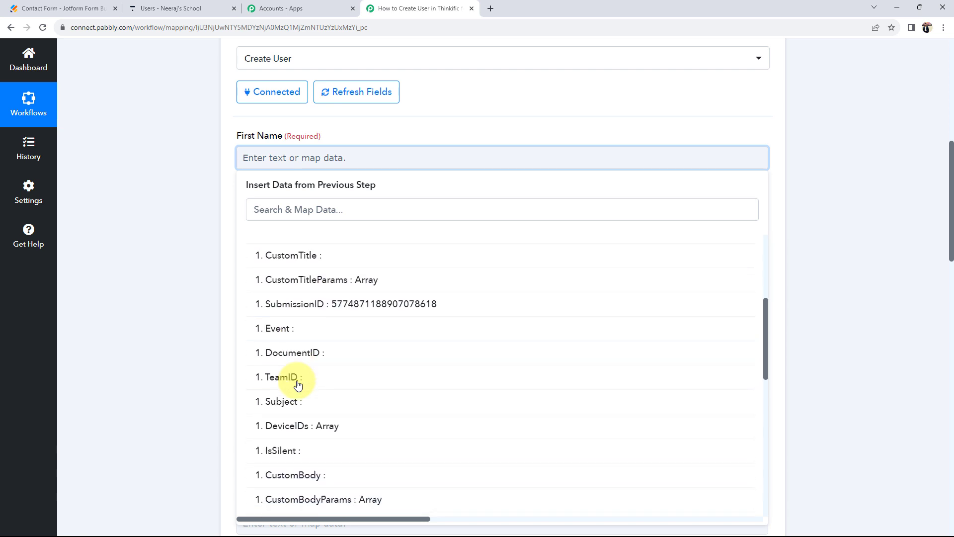
pyautogui.scroll(-3, 298, 384)
pyautogui.scroll(-3, 199, 393)
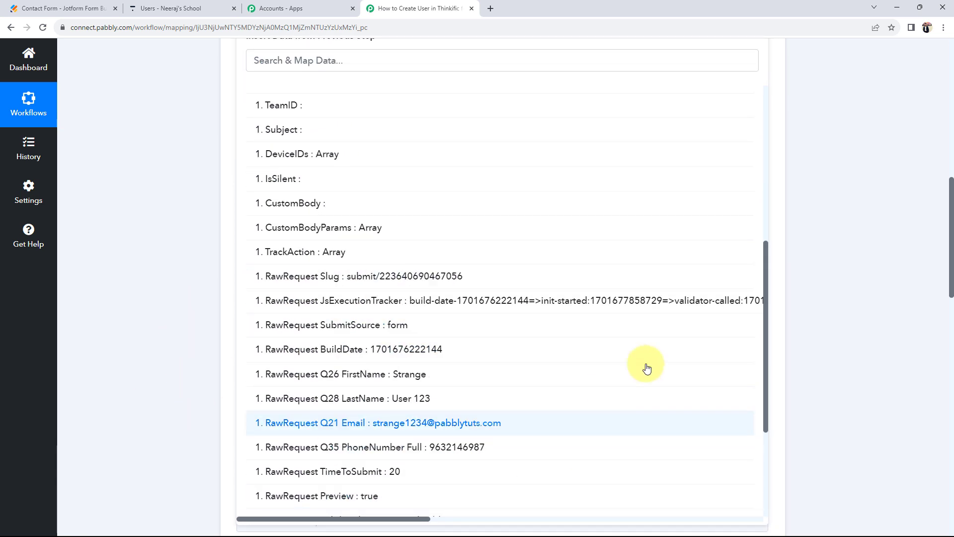
pyautogui.click(341, 386)
pyautogui.scroll(3, 169, 255)
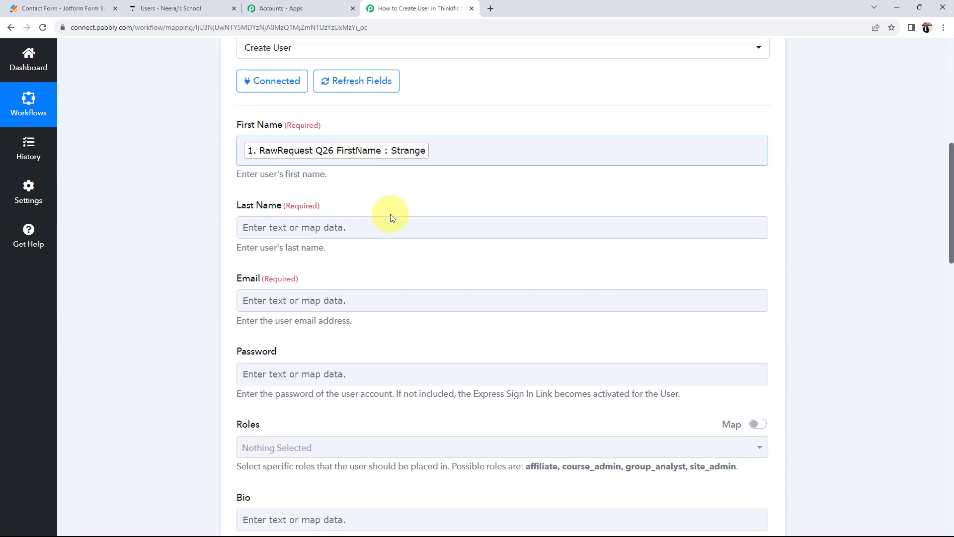
pyautogui.click(335, 227)
pyautogui.click(325, 340)
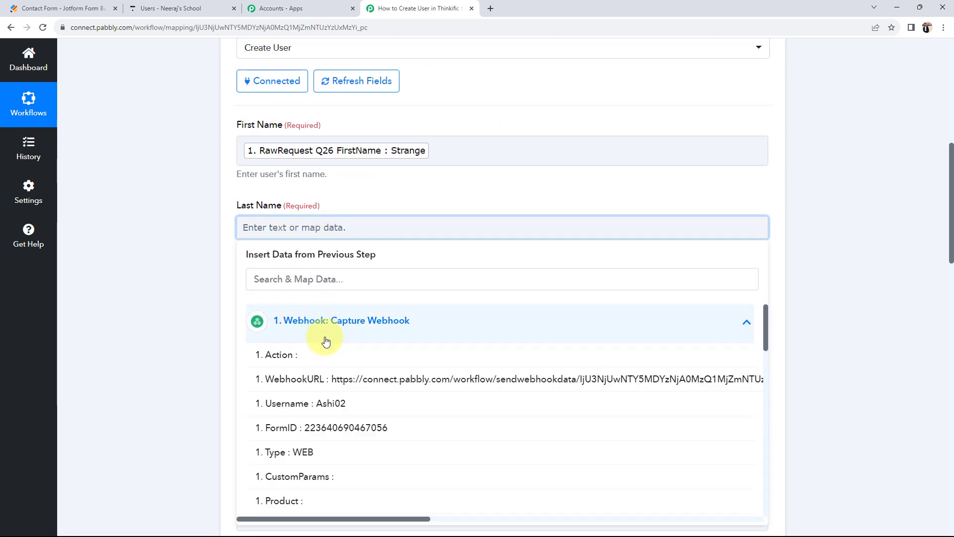
pyautogui.scroll(-12, 330, 418)
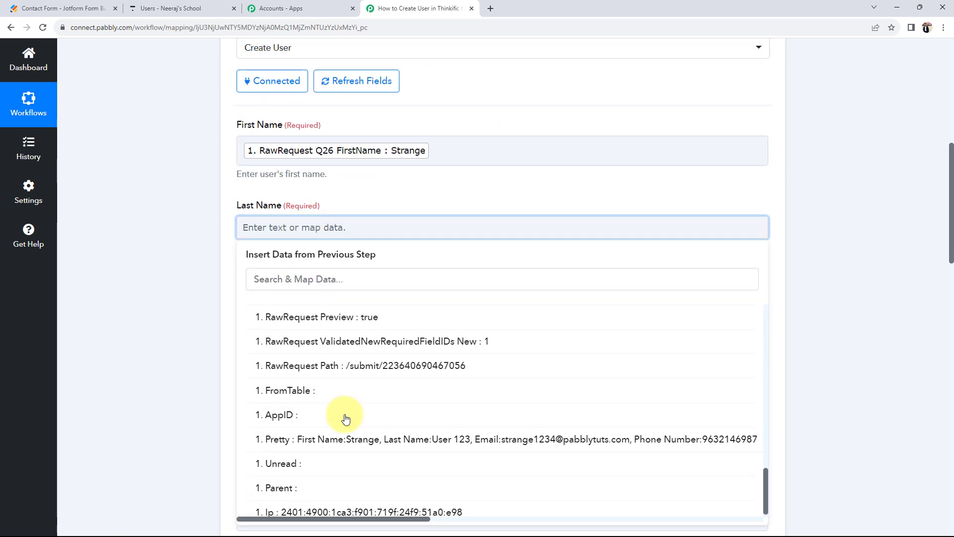
pyautogui.scroll(4, 337, 418)
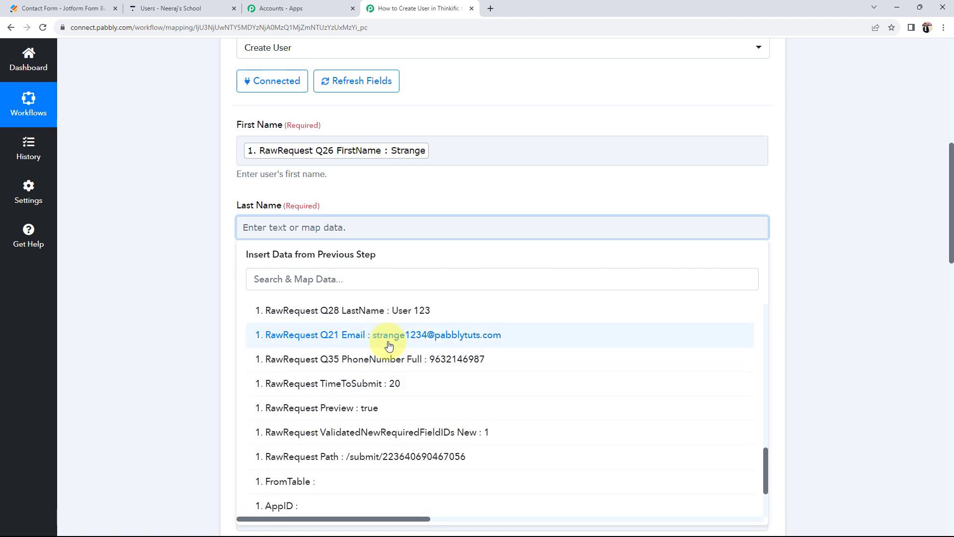
pyautogui.click(259, 313)
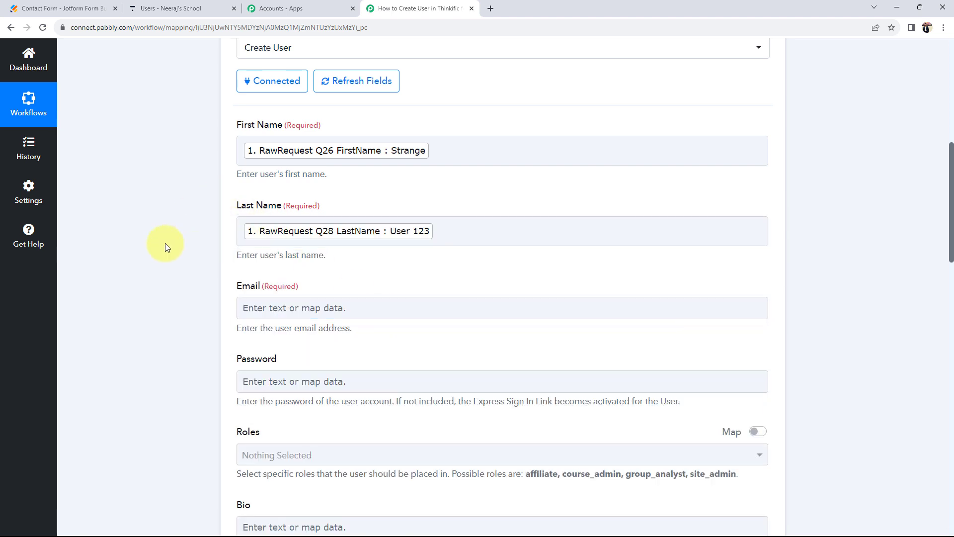
pyautogui.scroll(-1, 239, 251)
# - Map Email to the webhook's Q21 Email value, searching the fields for '@'
pyautogui.click(315, 257)
pyautogui.scroll(-2, 249, 298)
pyautogui.click(308, 253)
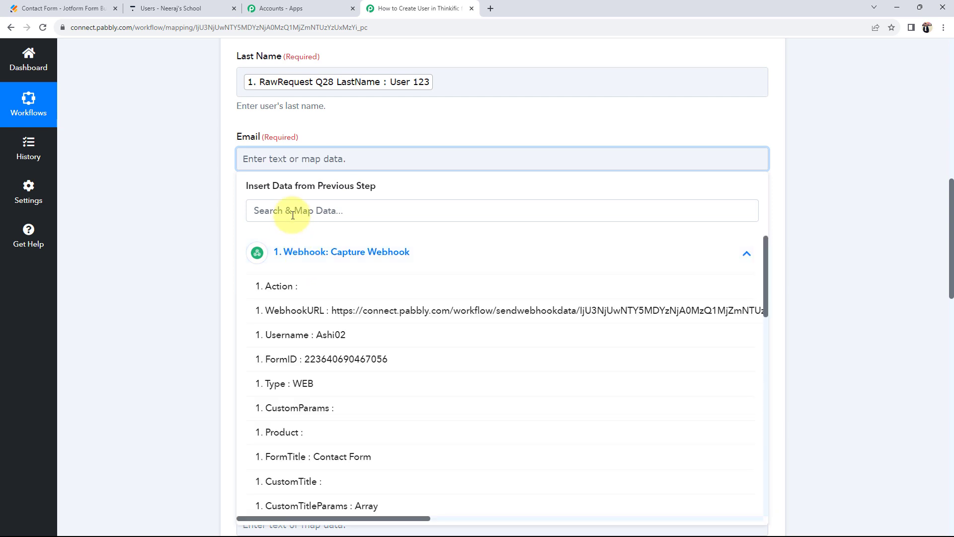
pyautogui.click(292, 215)
pyautogui.write('@')
pyautogui.click(320, 283)
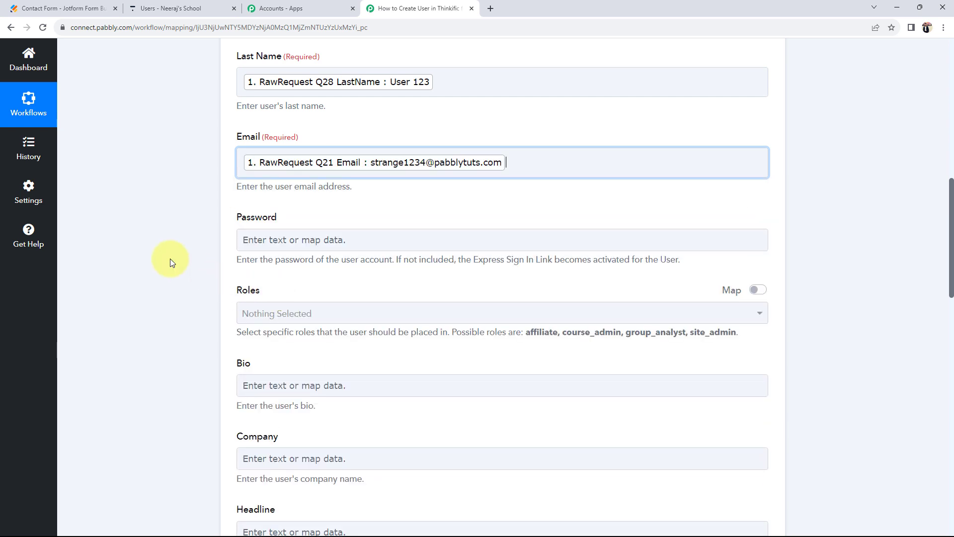
pyautogui.click(169, 259)
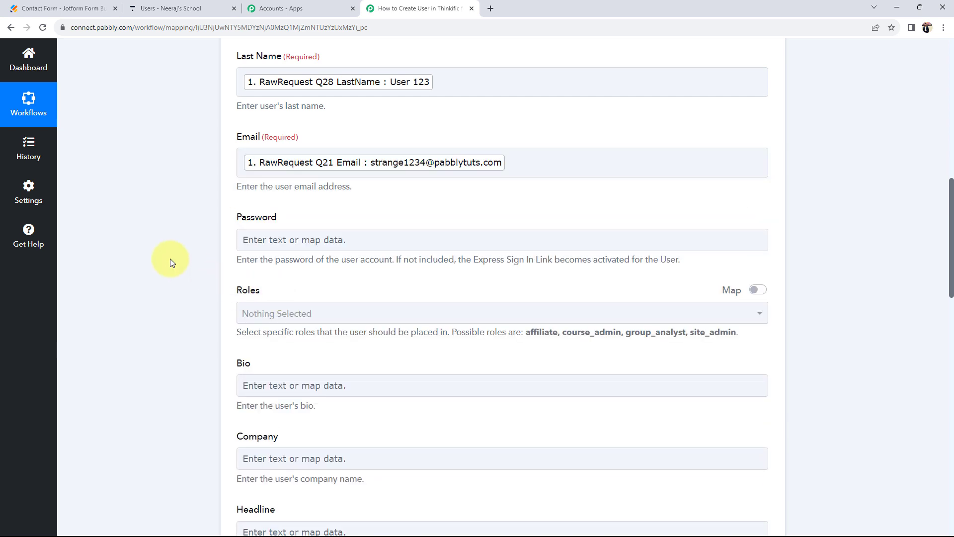
# - Map Phone Number to the webhook's Q35 PhoneNumber Full value
pyautogui.scroll(3, 170, 259)
pyautogui.scroll(-6, 170, 258)
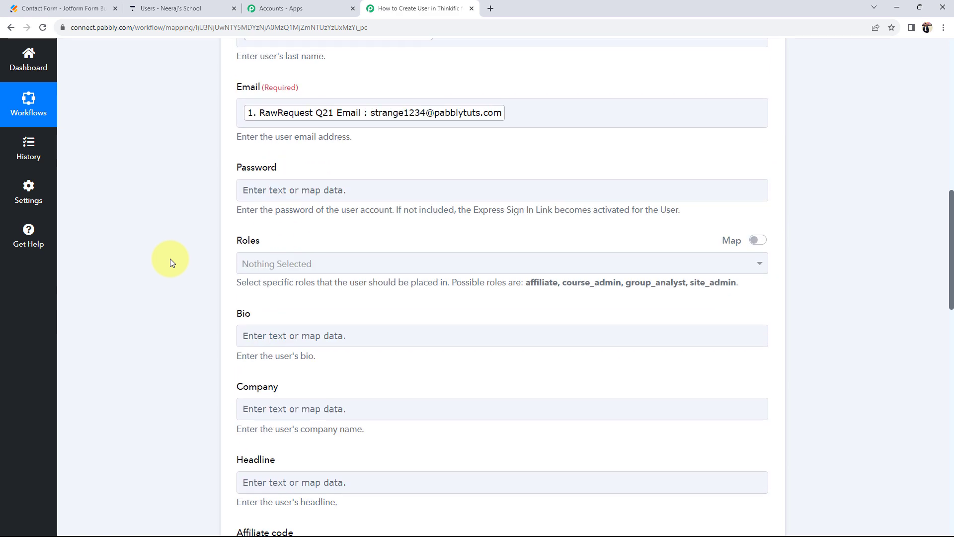
pyautogui.scroll(-9, 170, 258)
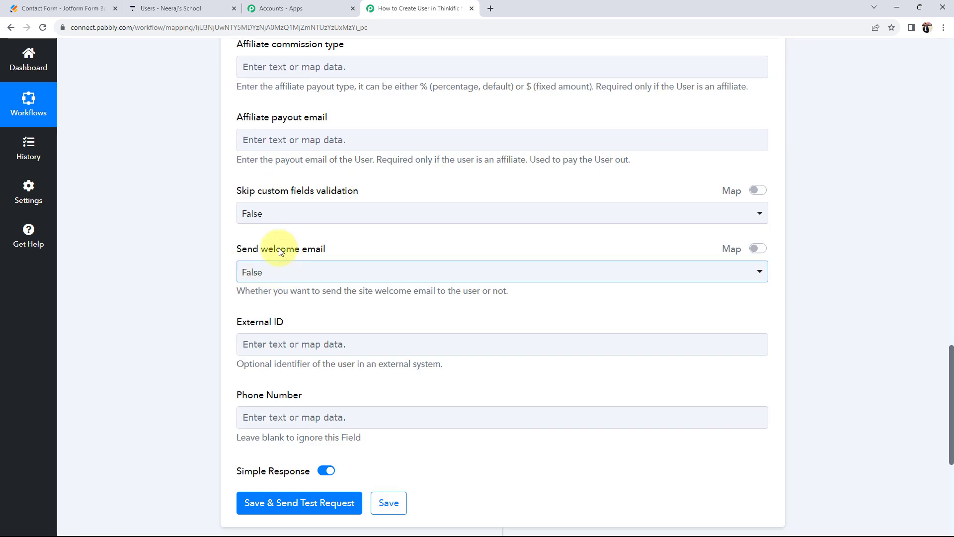
pyautogui.scroll(-3, 201, 282)
pyautogui.click(277, 269)
pyautogui.click(283, 360)
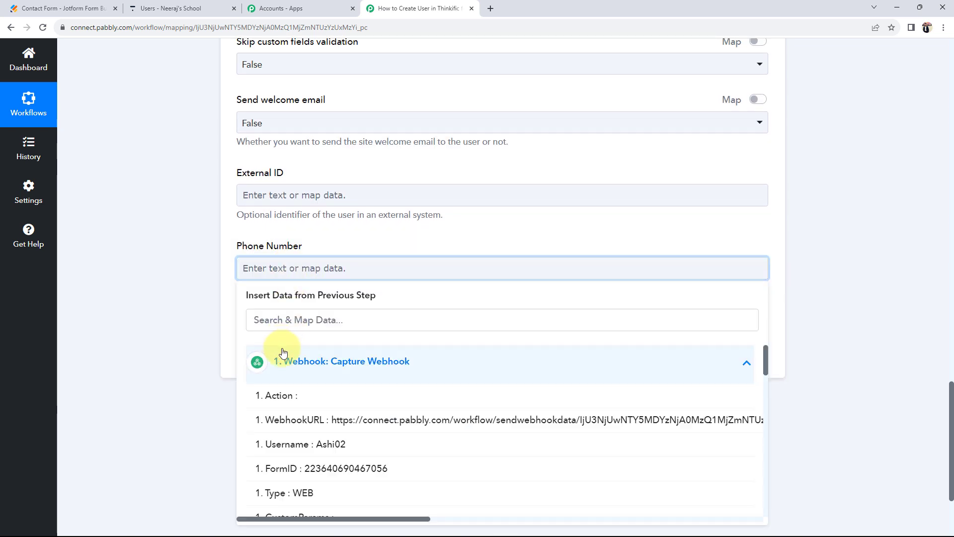
pyautogui.scroll(-1, 330, 420)
pyautogui.scroll(-8, 330, 421)
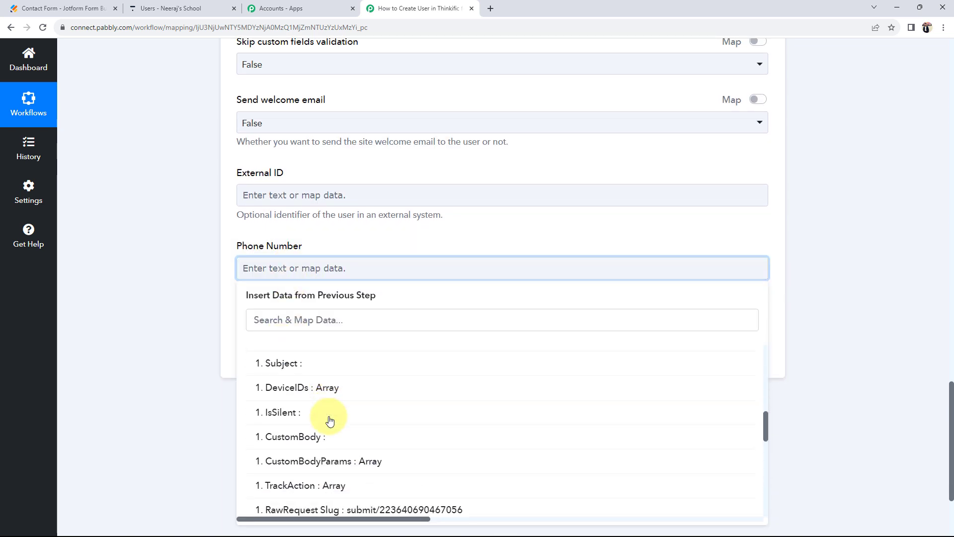
pyautogui.scroll(-3, 331, 422)
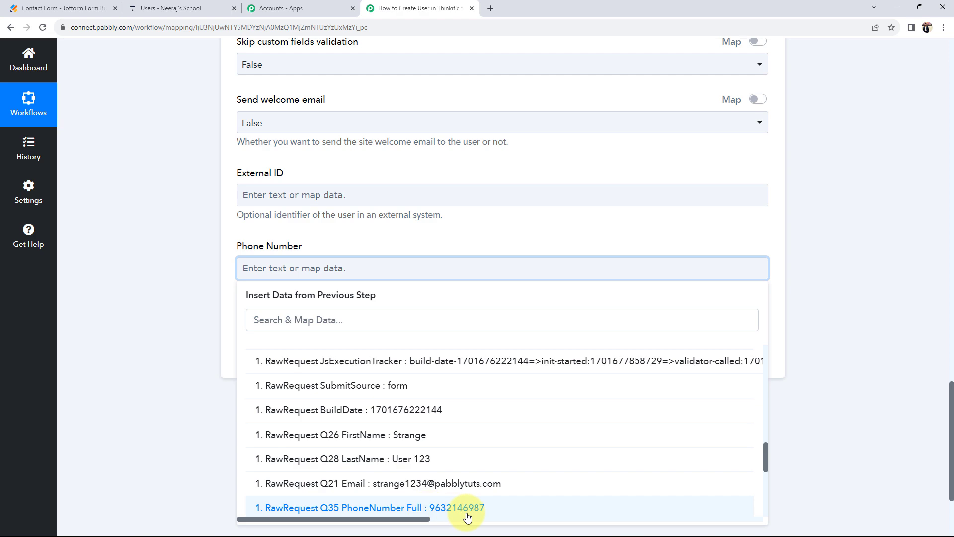
pyautogui.click(432, 506)
pyautogui.scroll(20, 149, 384)
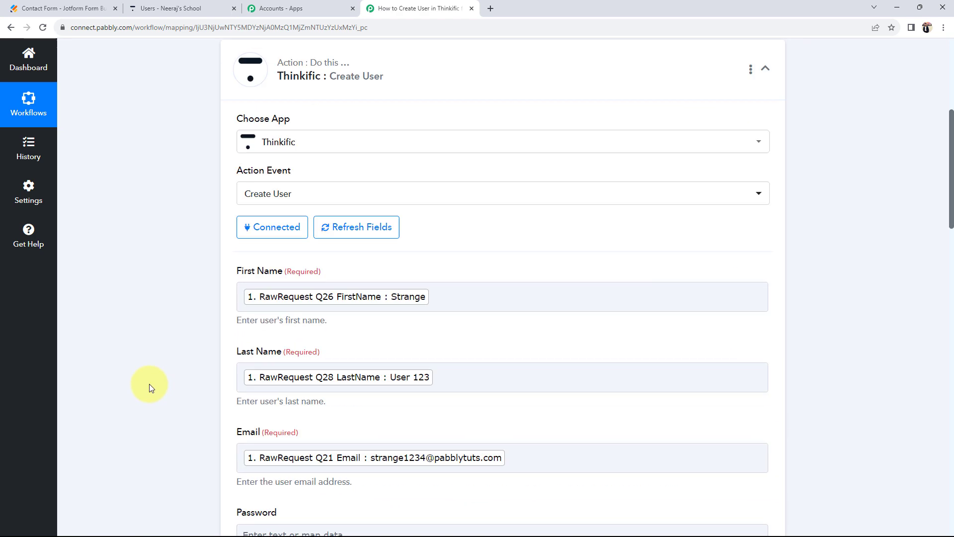
# - Save and send a test request for Create User, then check the returned user's email in the response
pyautogui.scroll(-2, 149, 383)
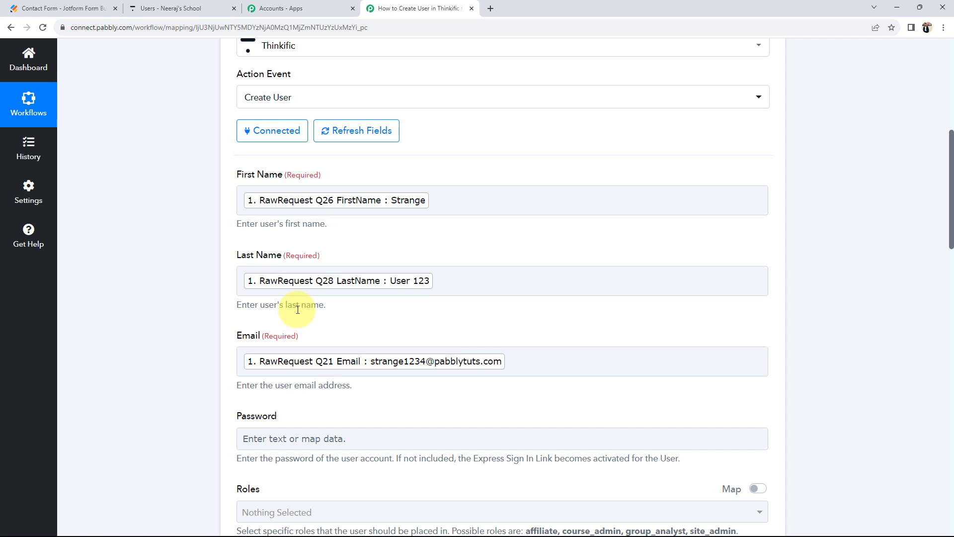
pyautogui.scroll(-20, 298, 309)
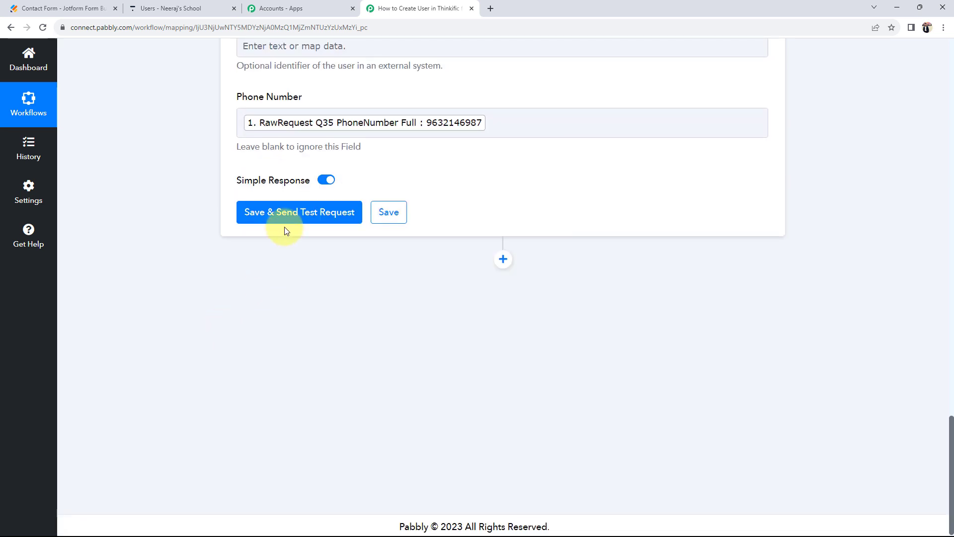
pyautogui.click(279, 217)
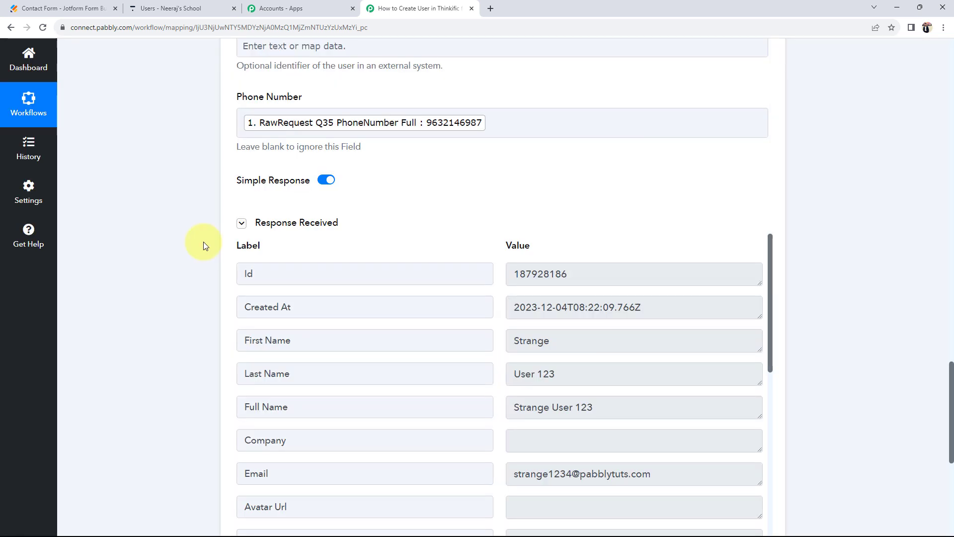
pyautogui.scroll(-1, 181, 353)
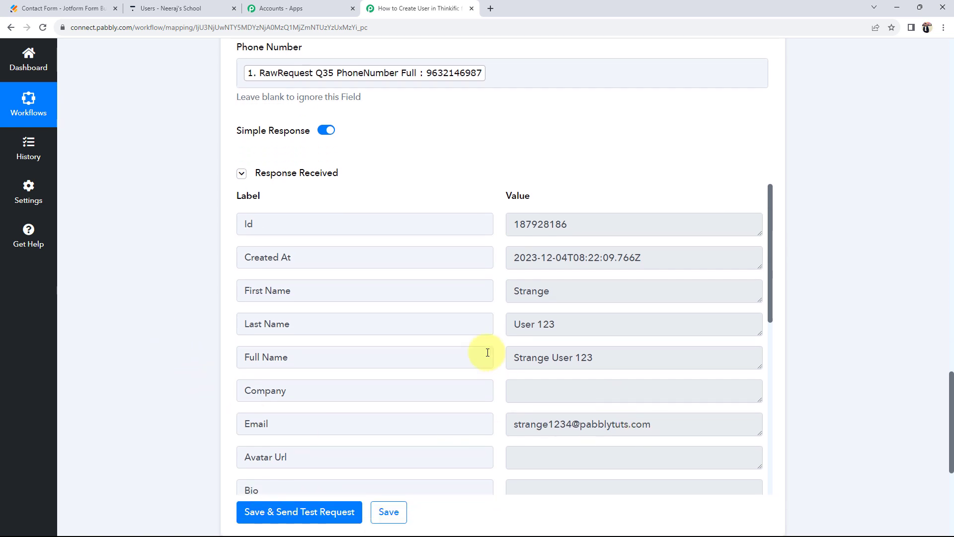
pyautogui.moveTo(675, 428); pyautogui.dragTo(502, 426)
pyautogui.click(198, 372)
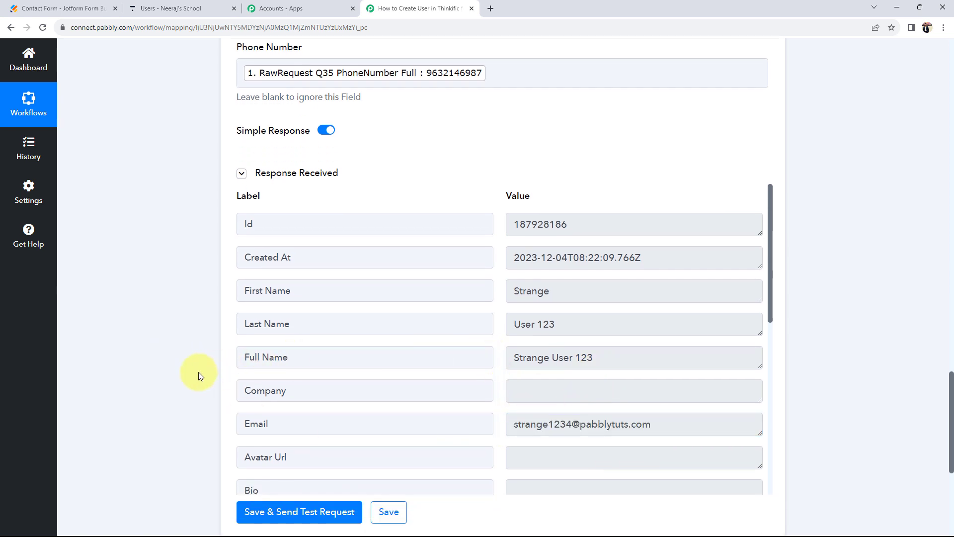
pyautogui.scroll(2, 198, 372)
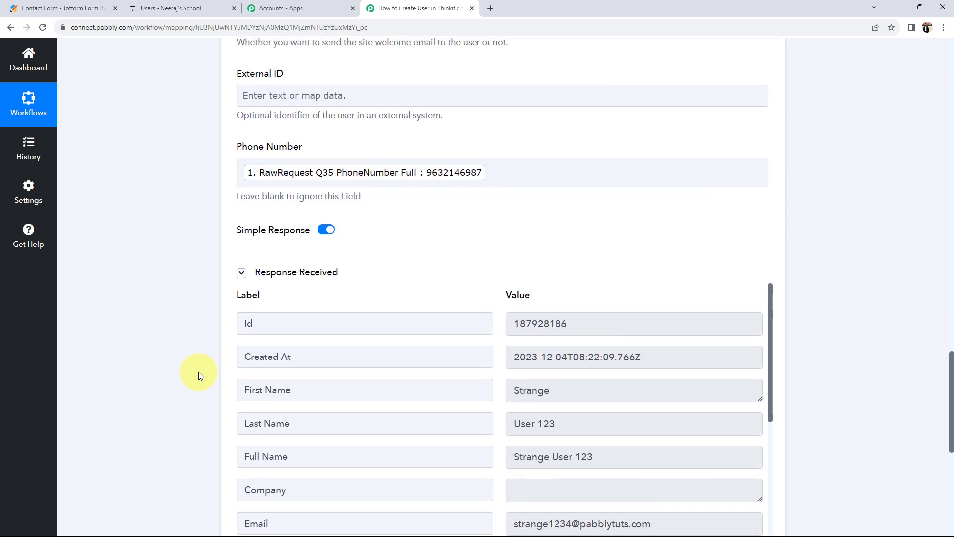
pyautogui.click(188, 8)
# - Reload the Thinkific Users list to show the new user, then collapse the Create User step in Pabbly
pyautogui.click(44, 30)
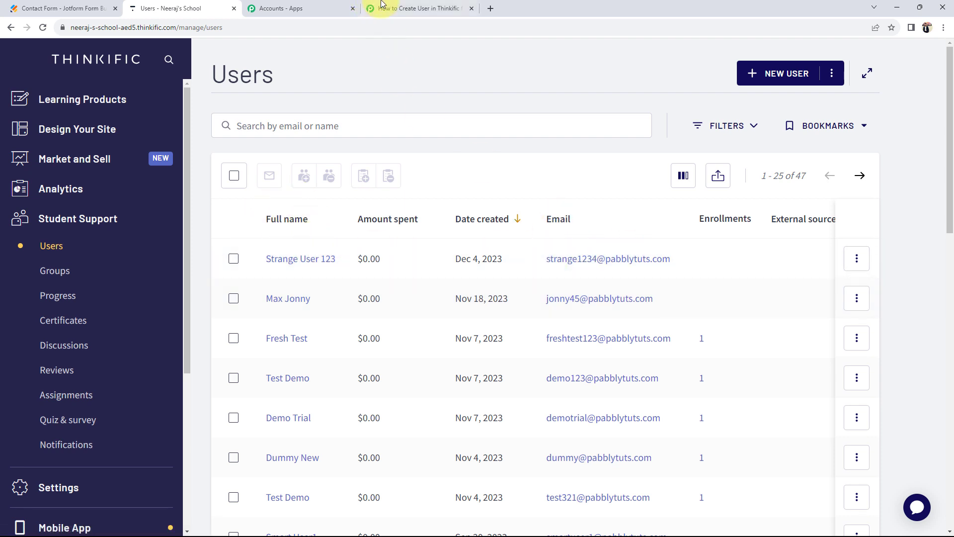
pyautogui.click(398, 8)
pyautogui.scroll(20, 151, 368)
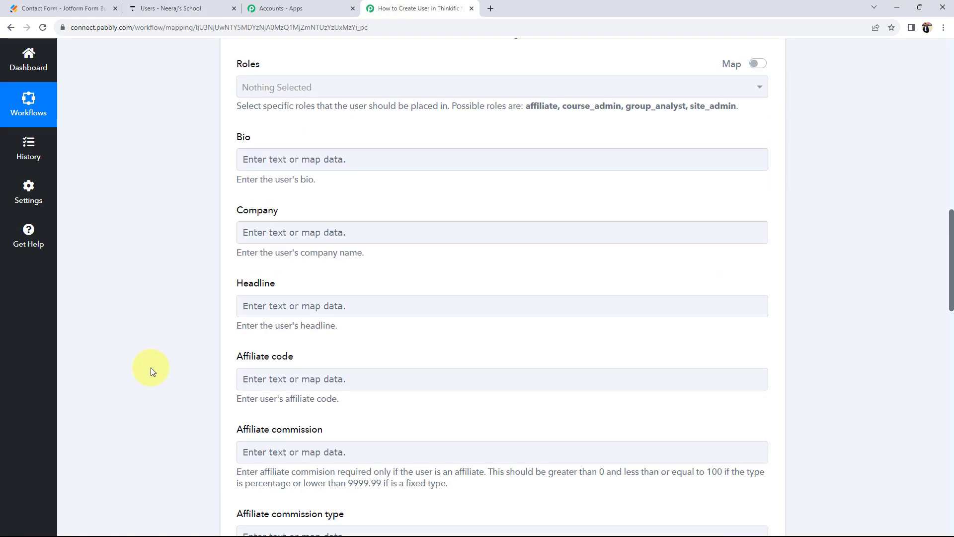
pyautogui.scroll(3, 151, 368)
pyautogui.click(396, 368)
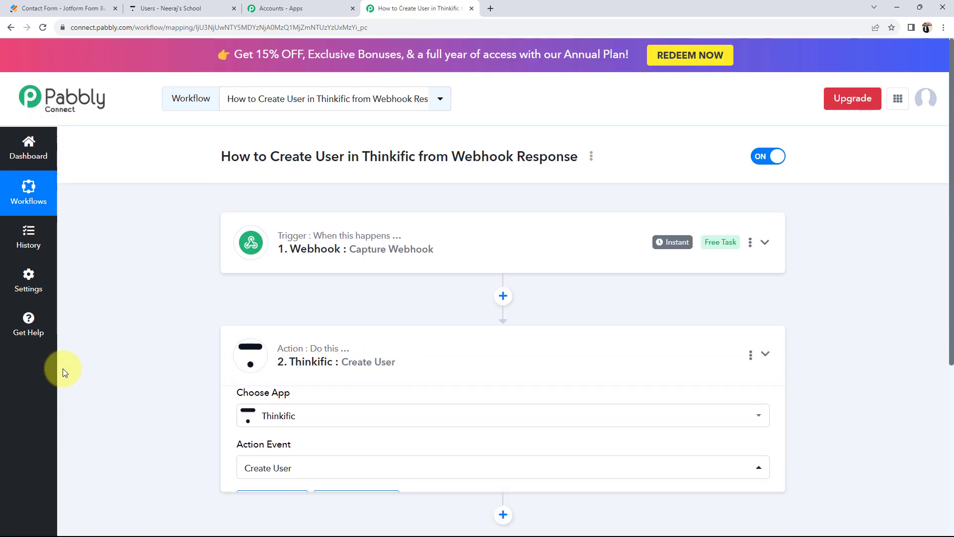